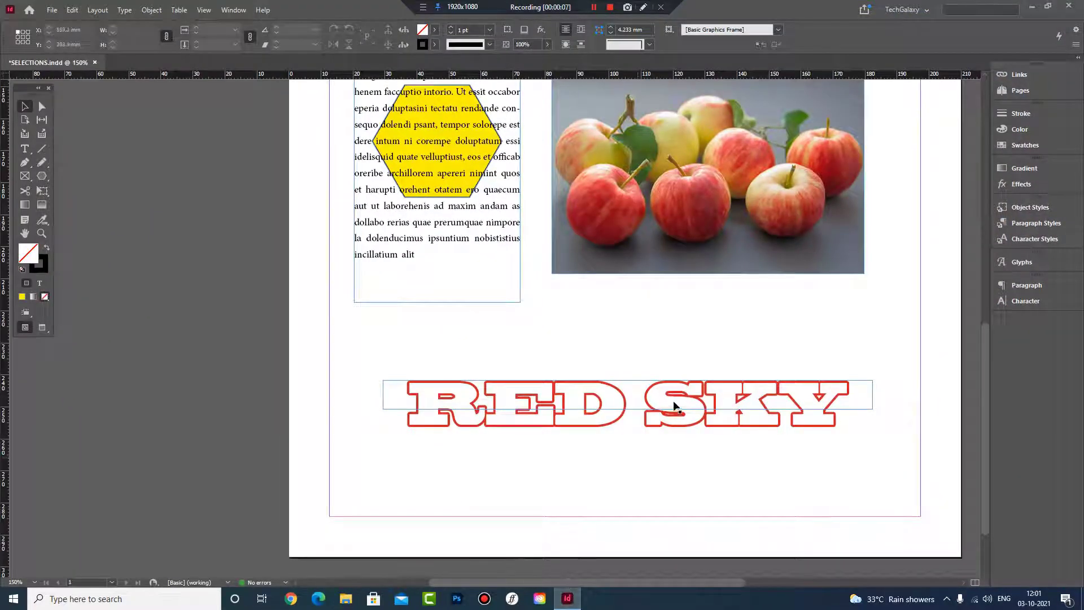
# Move the RED SKY text frame slightly right and down, using the Selection tool, and deselect it
pyautogui.scroll(8, 724, 376)
pyautogui.scroll(-2, 720, 305)
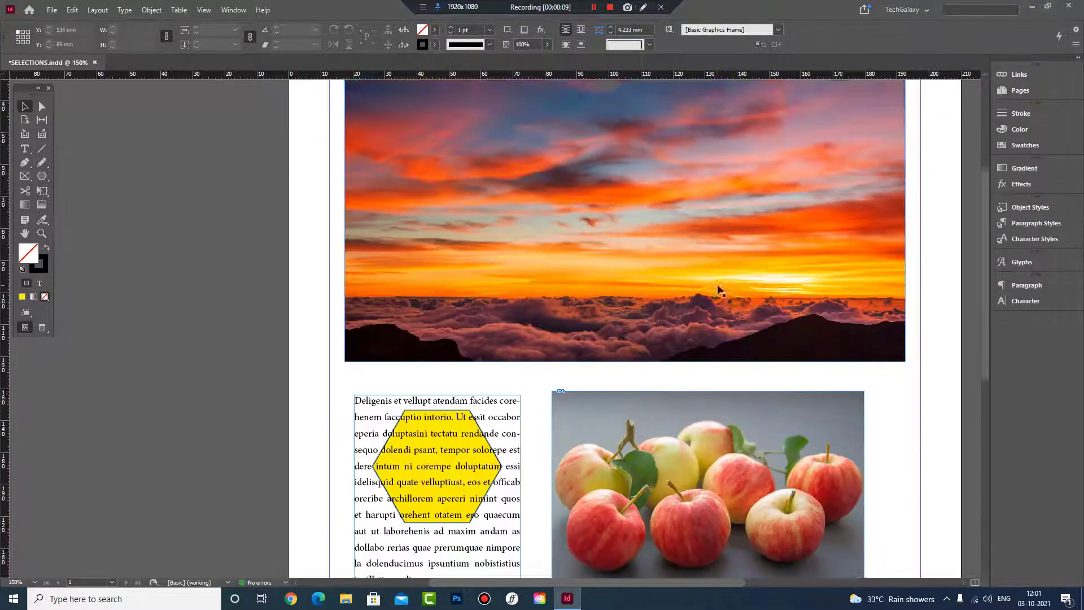
pyautogui.scroll(-3, 718, 289)
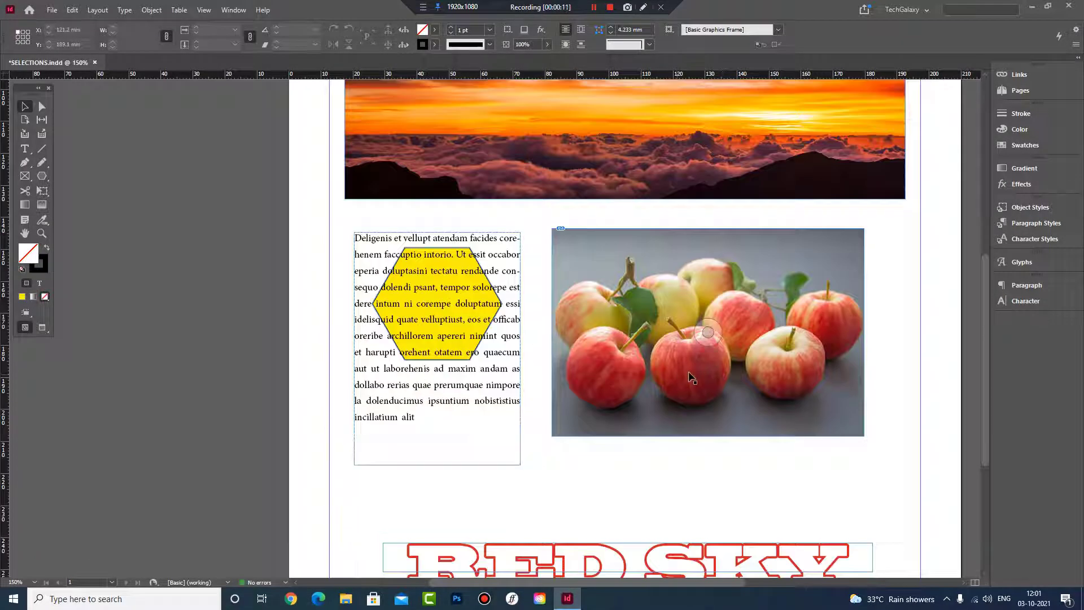
pyautogui.scroll(-2, 485, 407)
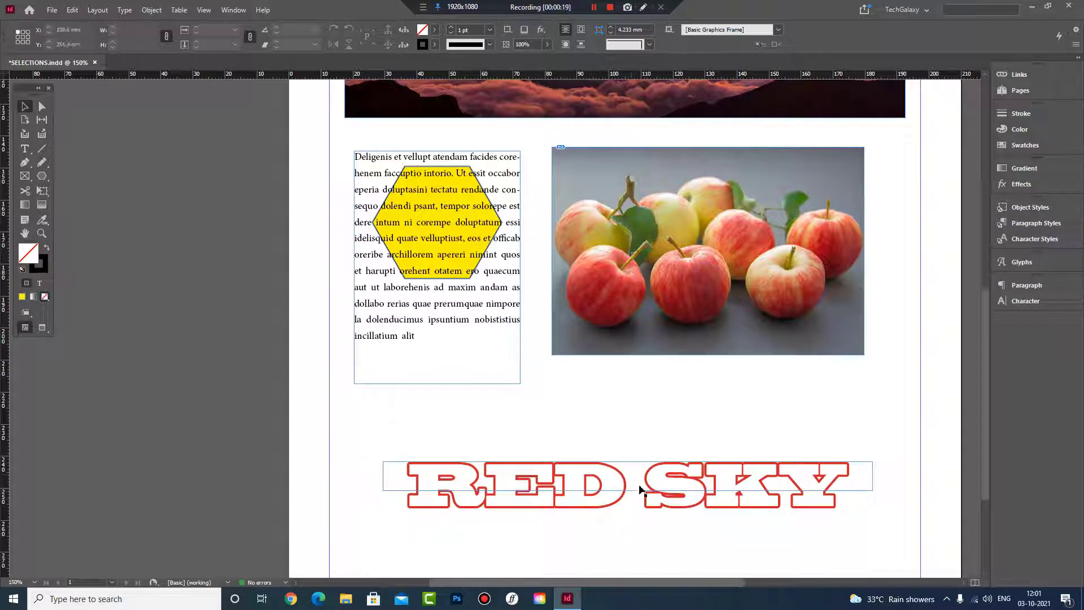
pyautogui.click(605, 476)
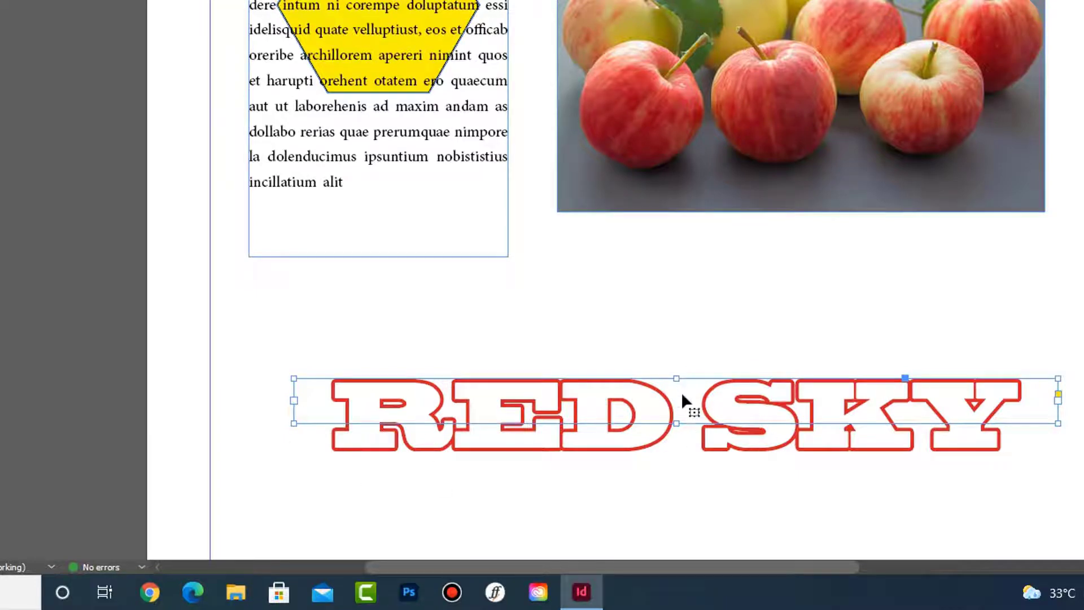
pyautogui.moveTo(774, 399); pyautogui.dragTo(743, 387)
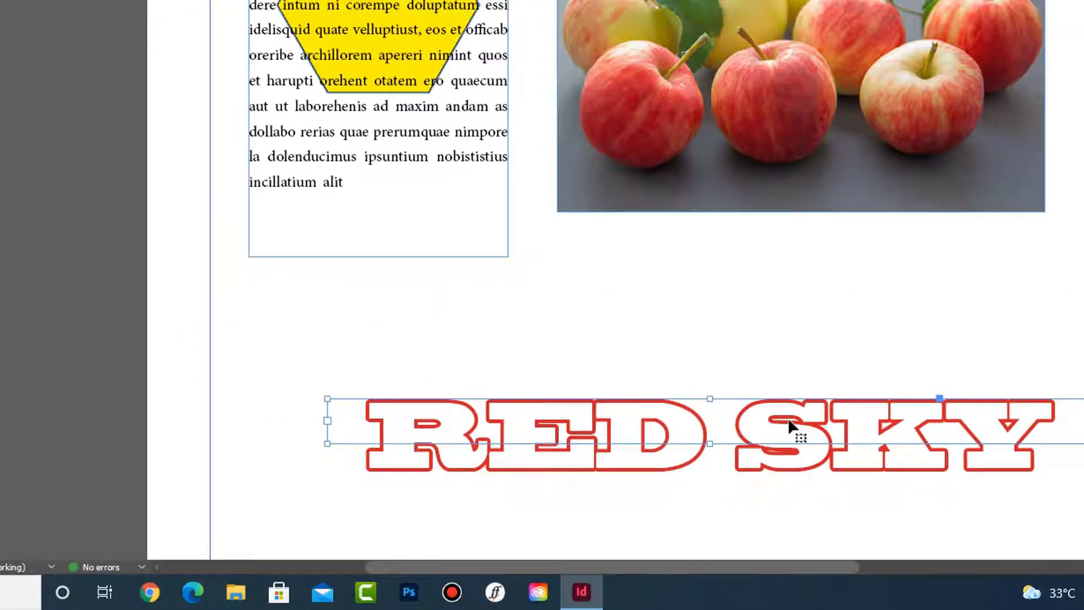
pyautogui.click(802, 50)
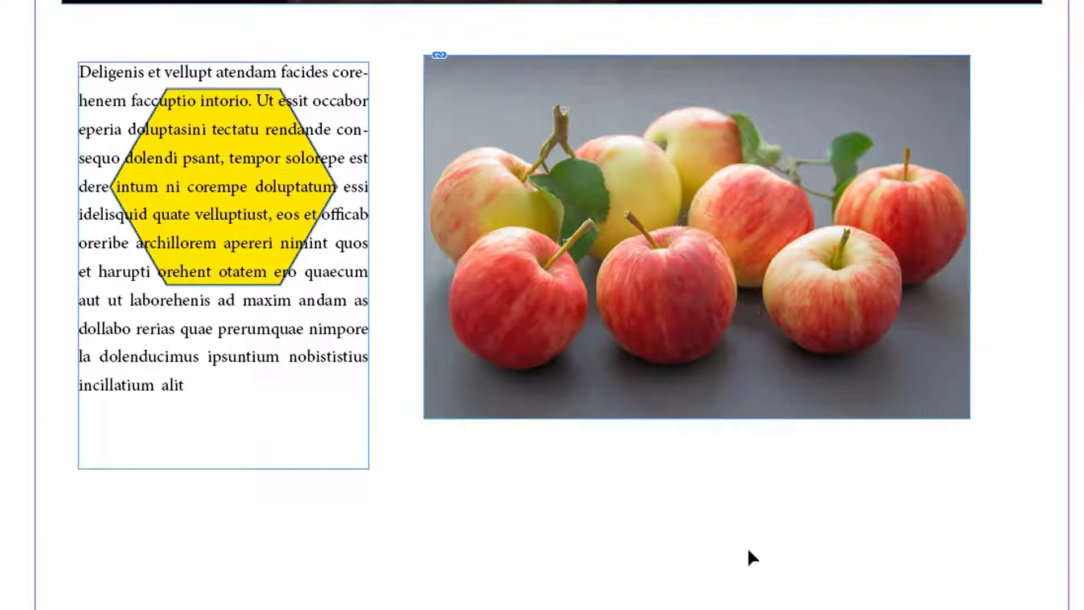
# Select the apple photo's frame and move it together with its image to a slightly different spot
pyautogui.click(902, 166)
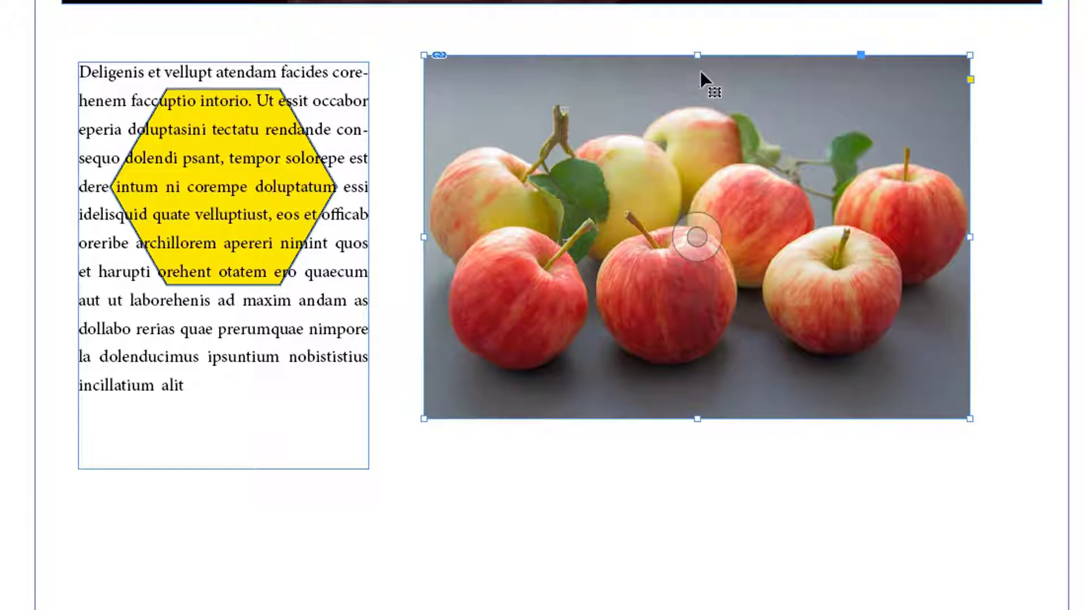
pyautogui.moveTo(719, 139); pyautogui.dragTo(788, 99)
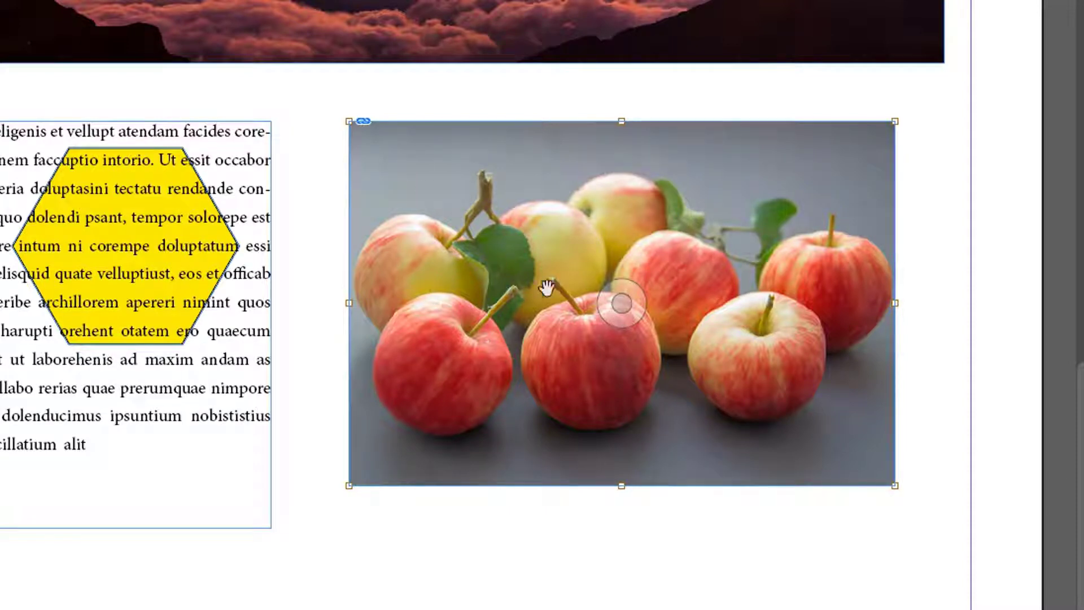
# Shift the apple photo around inside its frame with the content grabber, leaving it partly cropped, and reselect the frame
pyautogui.moveTo(622, 303); pyautogui.dragTo(822, 292)
pyautogui.moveTo(723, 277); pyautogui.dragTo(781, 188)
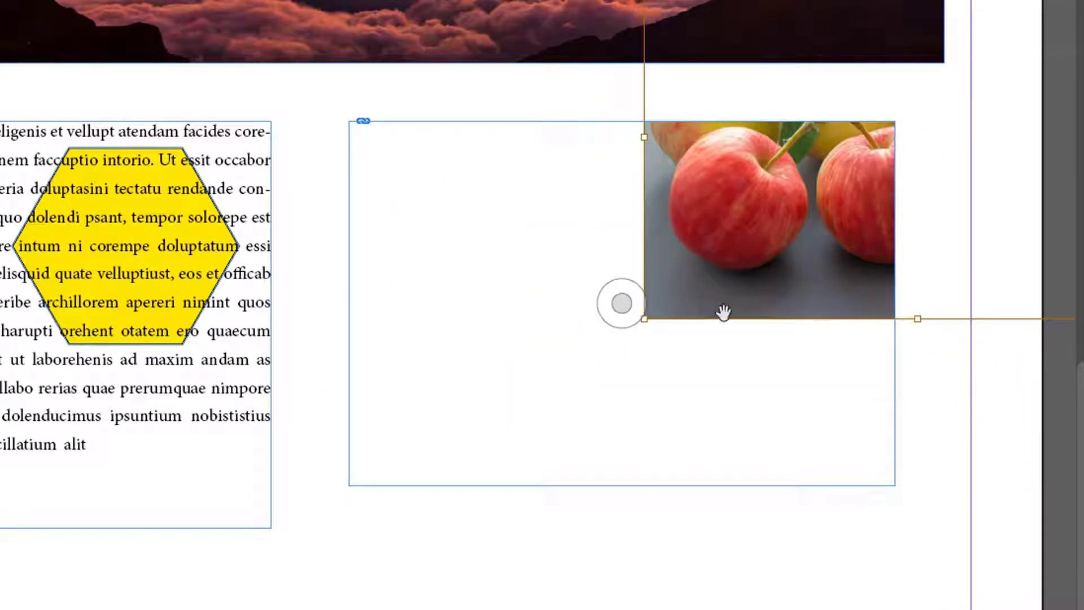
pyautogui.moveTo(725, 237); pyautogui.dragTo(524, 482)
pyautogui.moveTo(710, 388); pyautogui.dragTo(482, 266)
pyautogui.moveTo(595, 370); pyautogui.dragTo(501, 298)
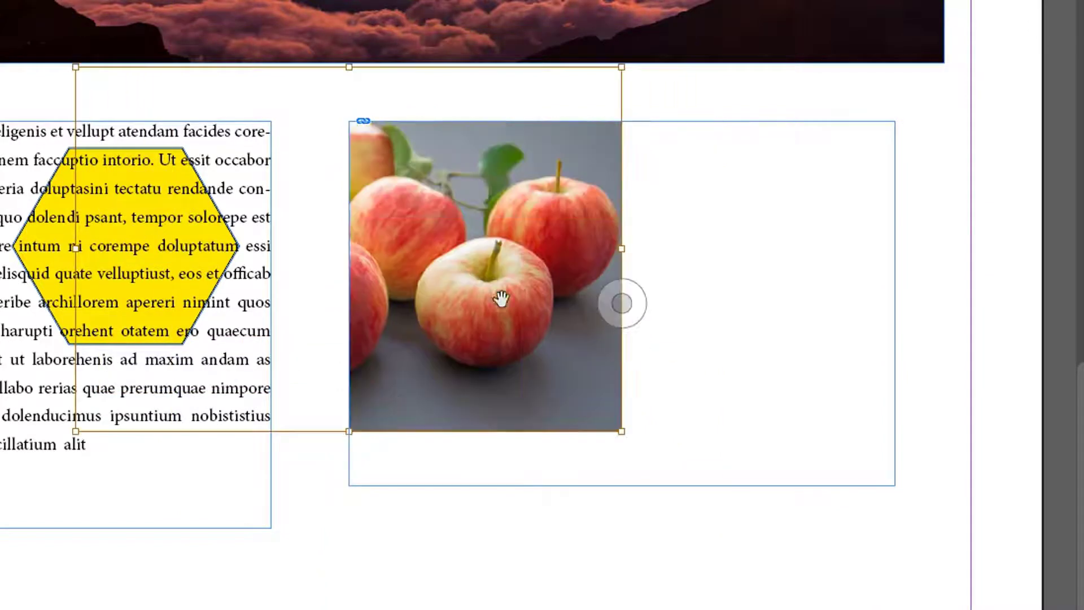
pyautogui.press('Escape')
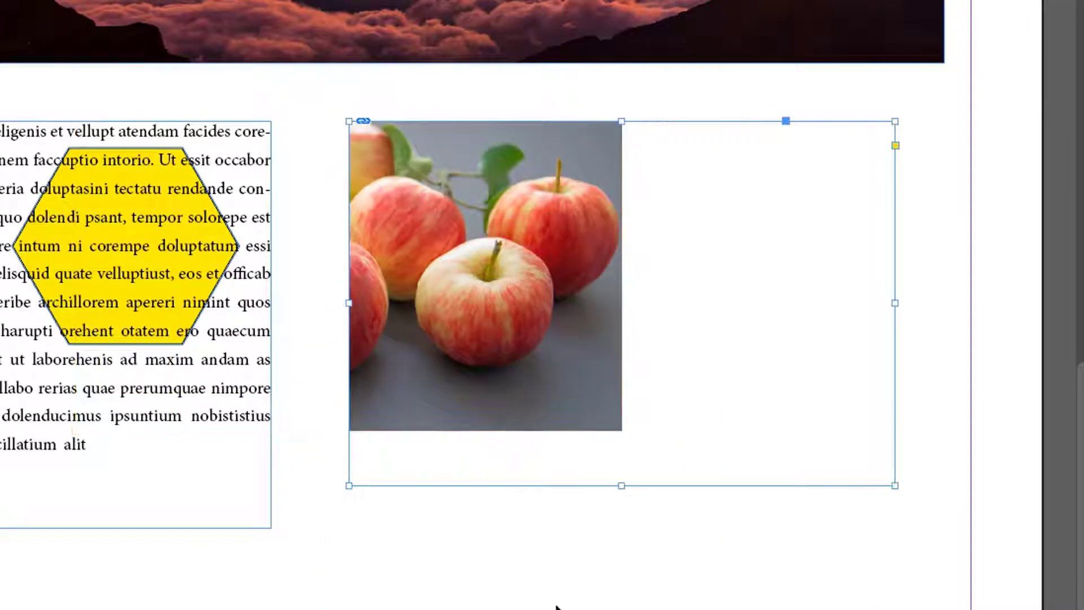
# Move the apple frame together with its cropped image around its place beside the text column
pyautogui.click(586, 524)
pyautogui.moveTo(526, 243); pyautogui.dragTo(462, 256)
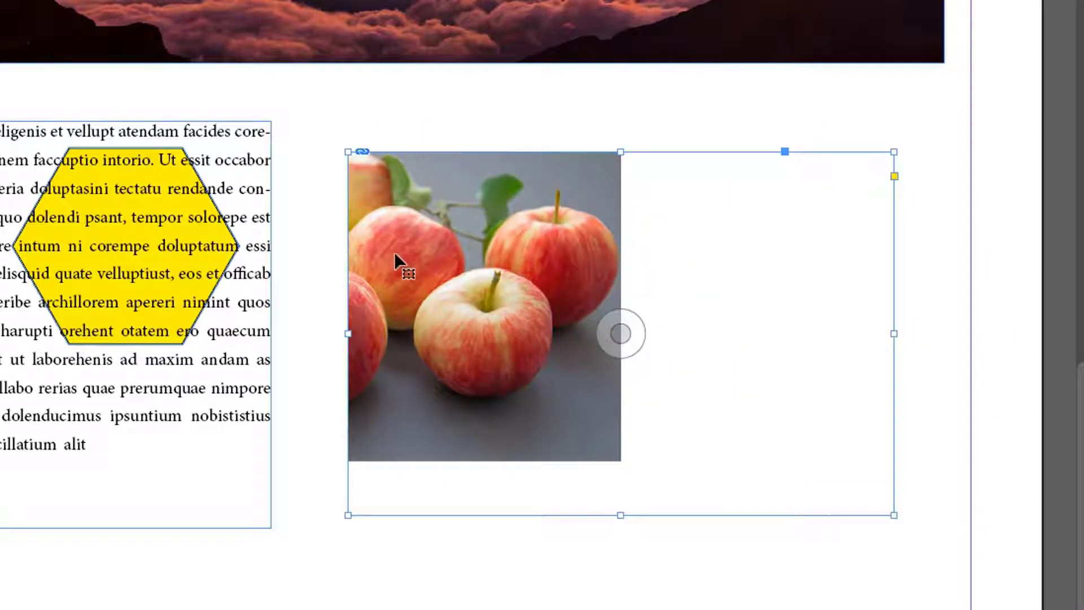
pyautogui.moveTo(467, 289); pyautogui.dragTo(458, 258)
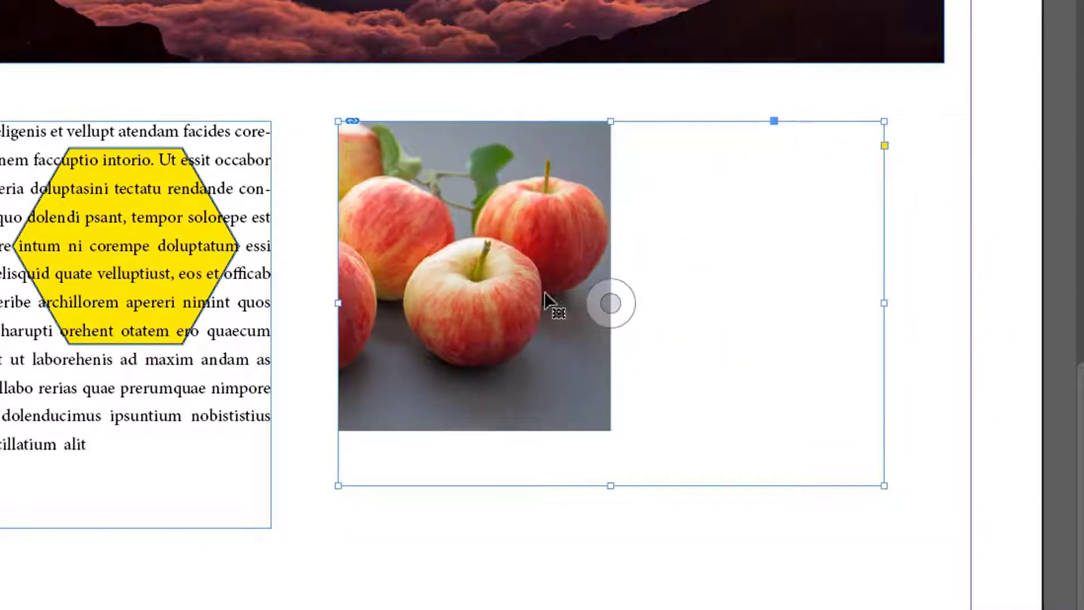
pyautogui.moveTo(486, 178)
pyautogui.mouseDown()
pyautogui.moveTo(510, 205)
pyautogui.moveTo(582, 239)
pyautogui.moveTo(506, 182)
pyautogui.moveTo(479, 187)
pyautogui.mouseUp()
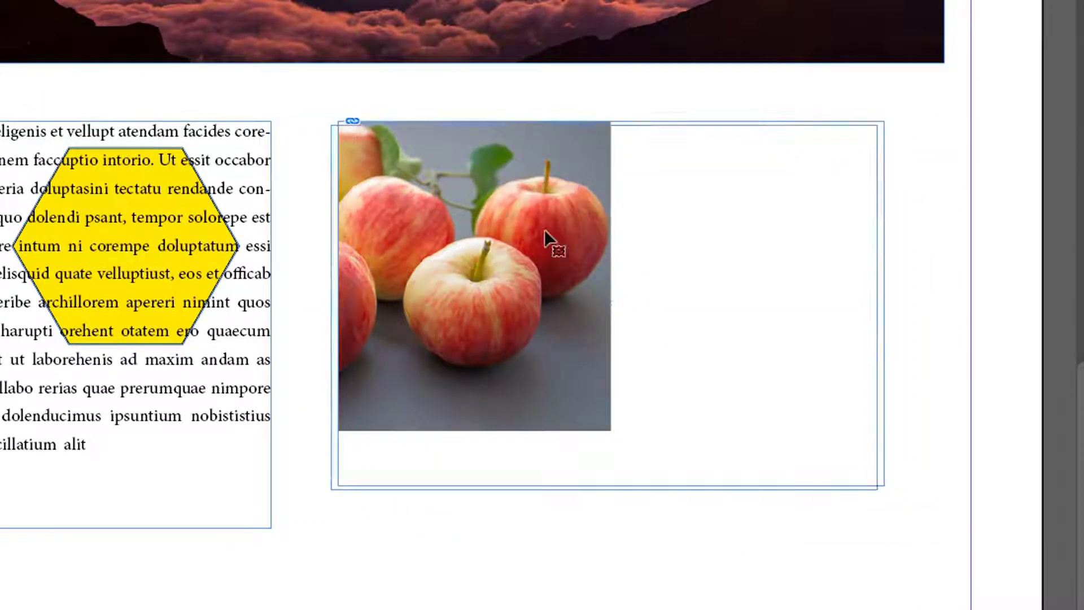
pyautogui.moveTo(603, 310); pyautogui.dragTo(876, 373)
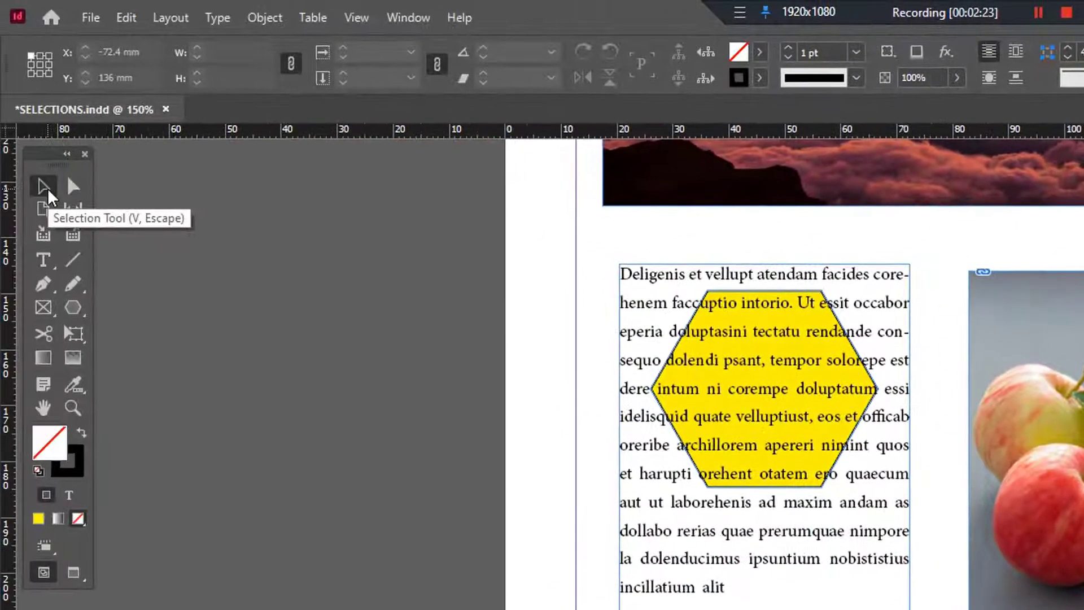
# Move the apple frame slightly right and down, switch to its content, and reposition the photo inside the frame
pyautogui.moveTo(888, 247); pyautogui.dragTo(802, 238)
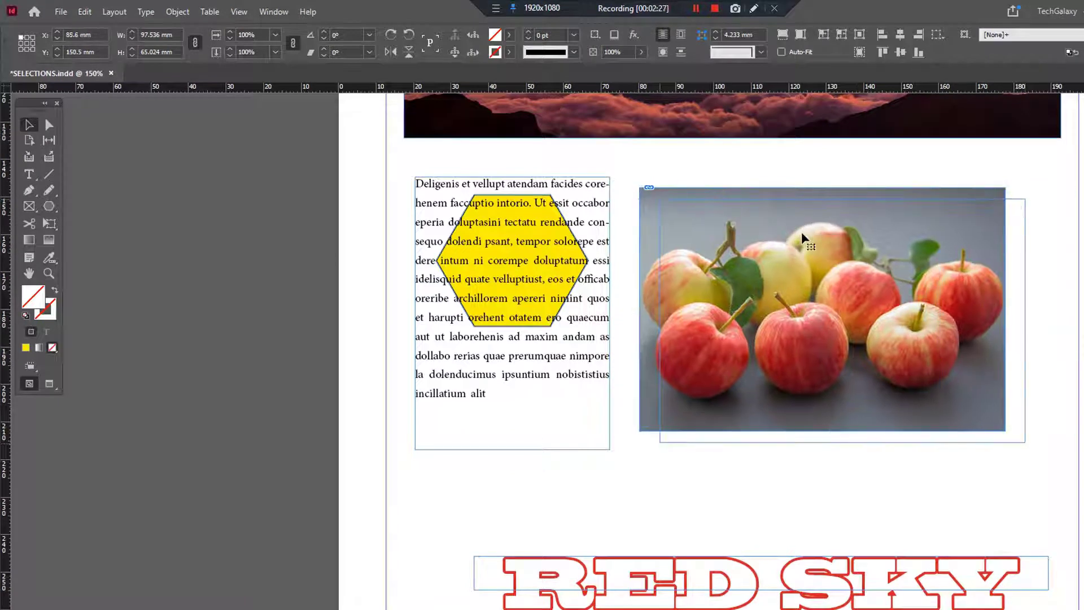
pyautogui.doubleClick(816, 266)
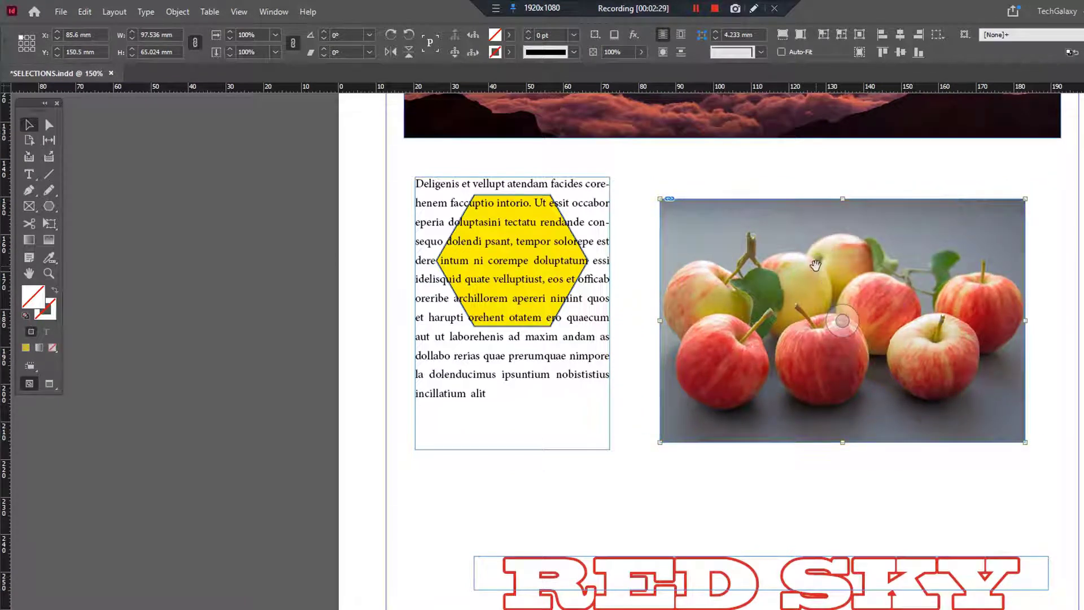
pyautogui.moveTo(845, 329); pyautogui.dragTo(913, 308)
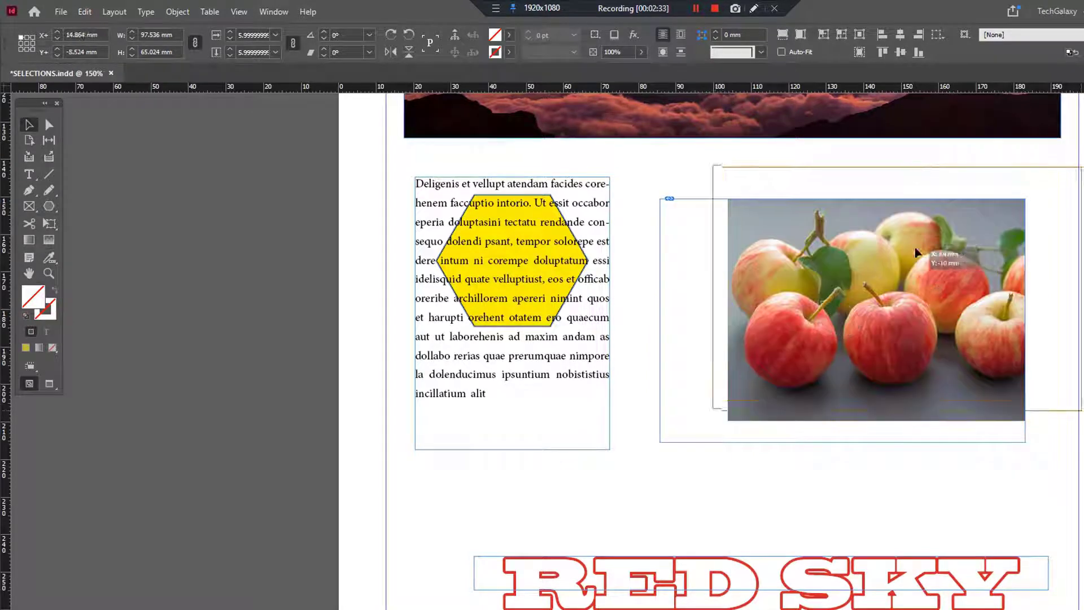
pyautogui.moveTo(955, 258); pyautogui.dragTo(829, 236)
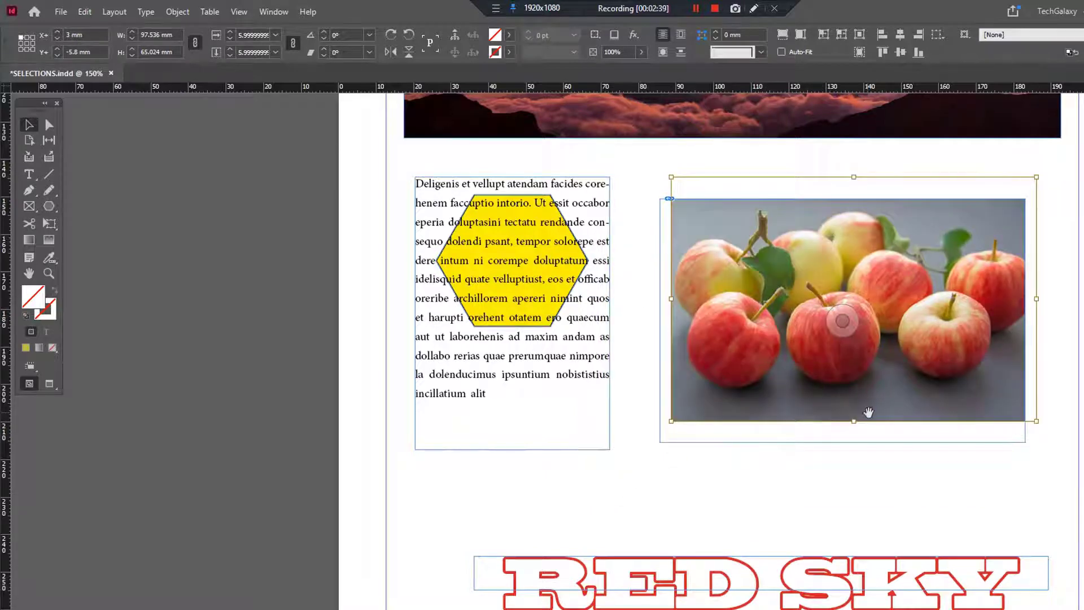
pyautogui.moveTo(870, 409); pyautogui.dragTo(874, 411)
# Undo the photo's content shifts and the last move of its frame, and clear the selection
pyautogui.hotkey('ctrl', 'z')
pyautogui.hotkey('ctrl', 'z')
pyautogui.click(890, 477)
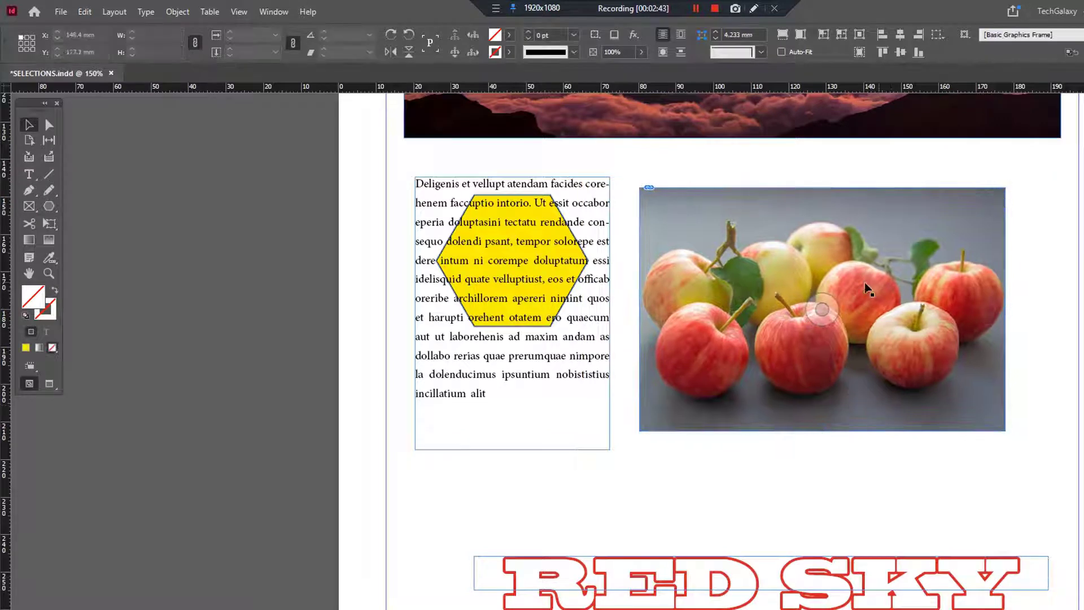
# Move the apple frame with its photo to about X 85.8 mm, Y 145.7 mm
pyautogui.click(854, 260)
pyautogui.moveTo(854, 259); pyautogui.dragTo(875, 256)
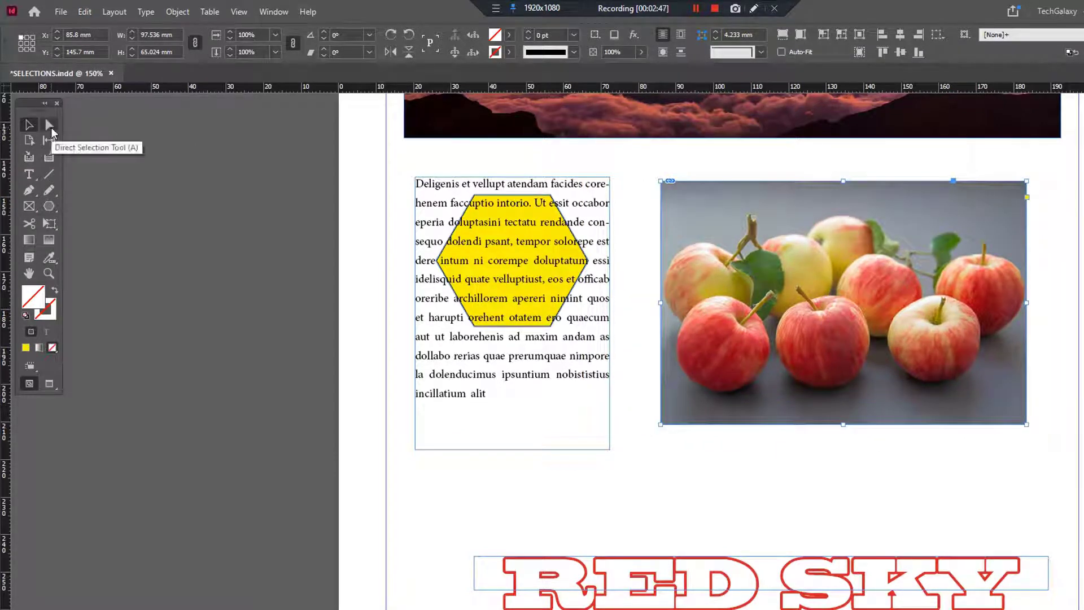
# Use the Direct Selection tool to move only the apple photo around inside its fixed frame
pyautogui.click(51, 126)
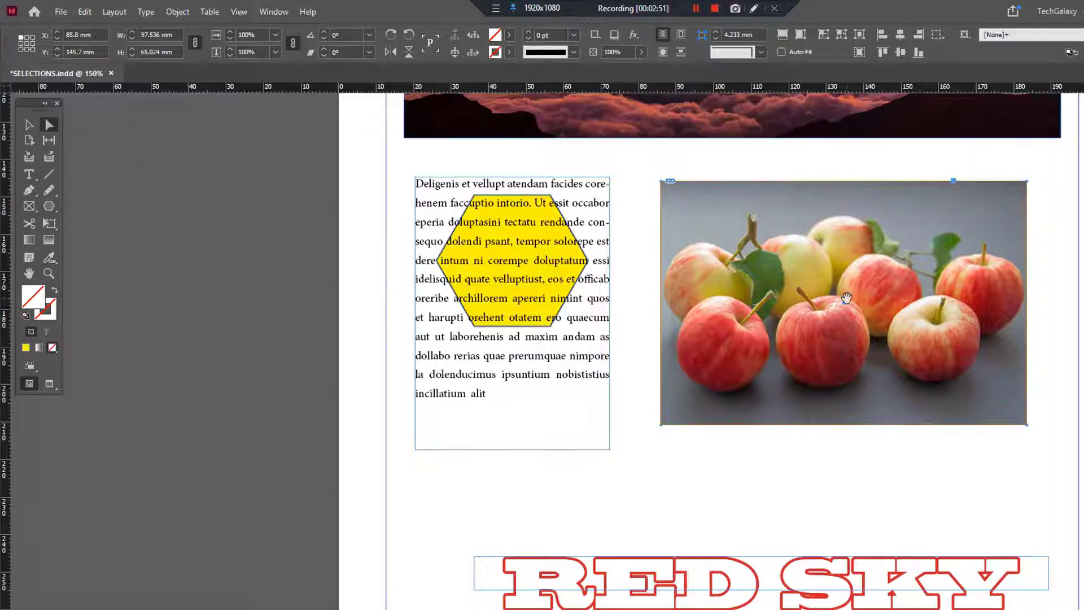
pyautogui.moveTo(847, 298); pyautogui.dragTo(915, 296)
pyautogui.moveTo(949, 244); pyautogui.dragTo(839, 362)
pyautogui.moveTo(790, 330); pyautogui.dragTo(884, 271)
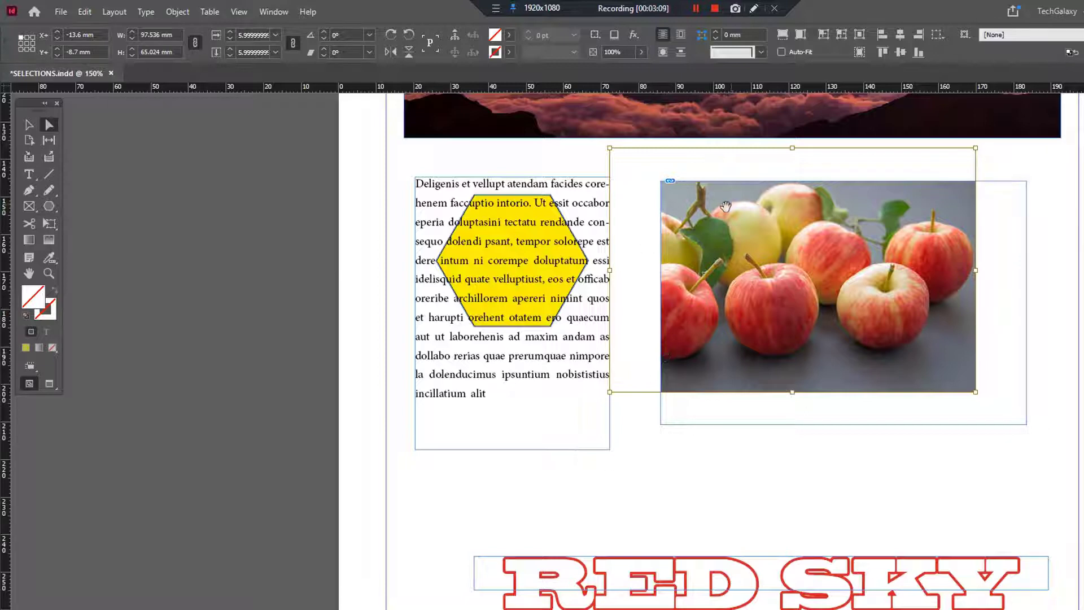
pyautogui.moveTo(806, 249); pyautogui.dragTo(855, 276)
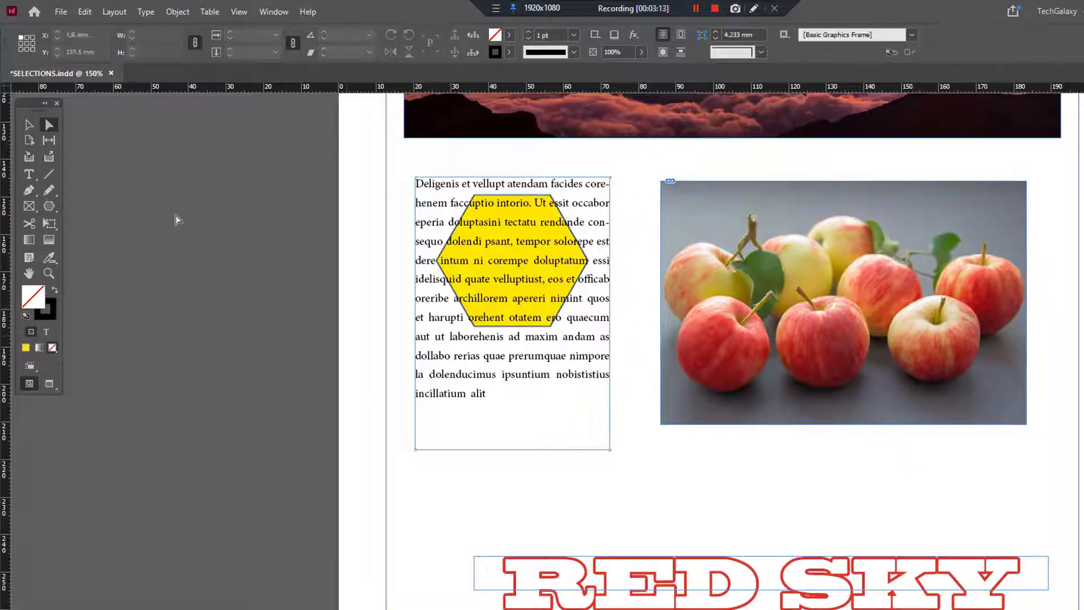
# With the whole page in view at 75%, select all objects and clear the selection with Deselect All
pyautogui.scroll(2, 958, 417)
pyautogui.scroll(-3, 958, 423)
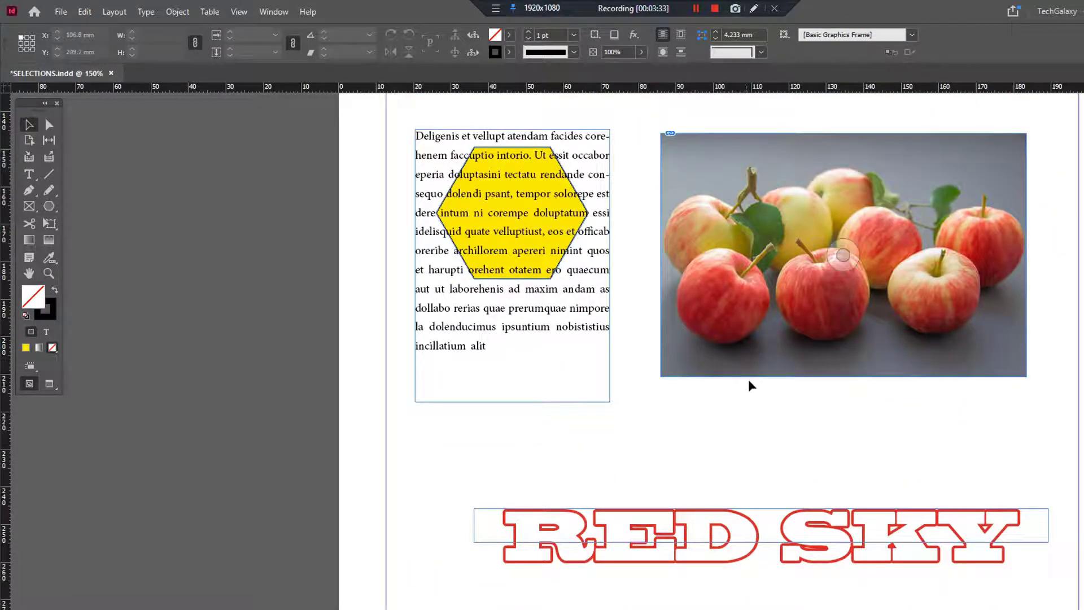
pyautogui.keyDown('ctrl'); pyautogui.keyDown('alt'); pyautogui.click(695, 418); pyautogui.keyUp('alt'); pyautogui.keyUp('ctrl')
pyautogui.keyDown('ctrl'); pyautogui.keyDown('alt'); pyautogui.click(694, 418); pyautogui.keyUp('alt'); pyautogui.keyUp('ctrl')
pyautogui.keyDown('ctrl'); pyautogui.keyDown('alt'); pyautogui.click(594, 357); pyautogui.keyUp('alt'); pyautogui.keyUp('ctrl')
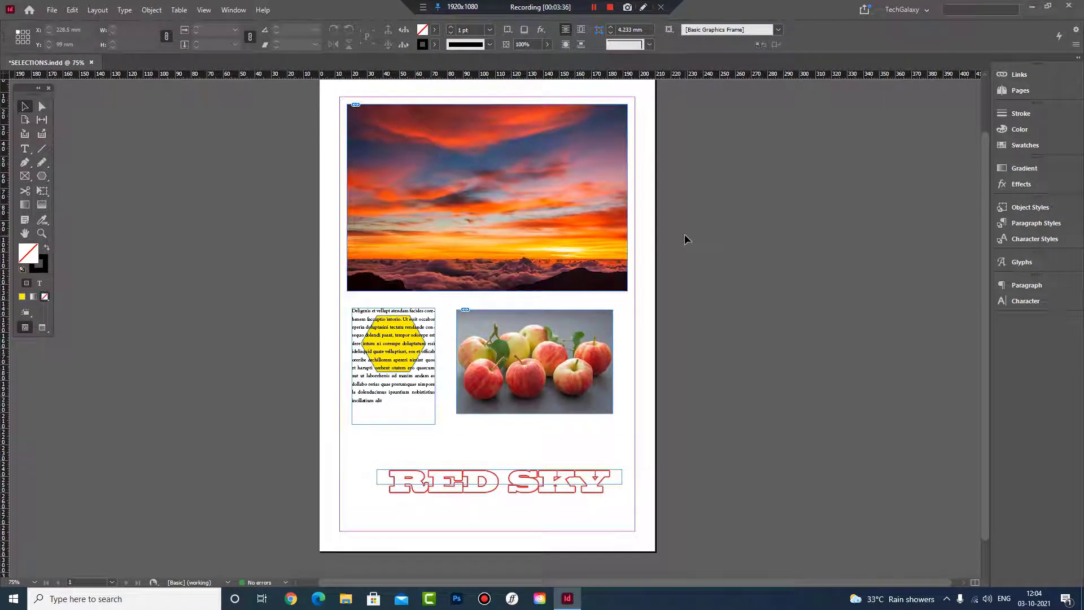
pyautogui.hotkey('ctrl', 'a')
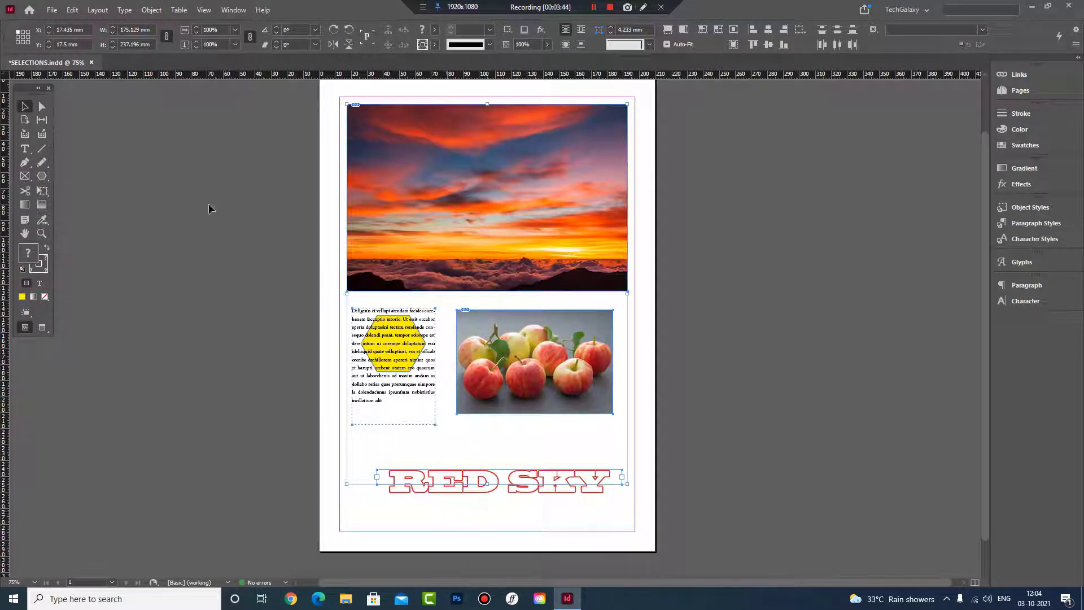
pyautogui.click(71, 10)
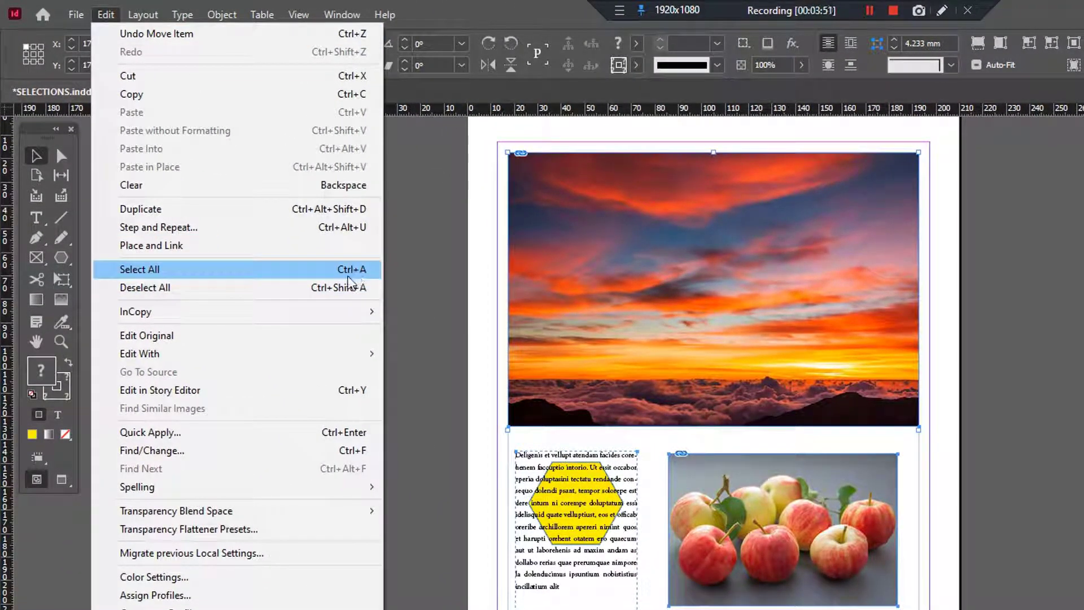
pyautogui.click(350, 287)
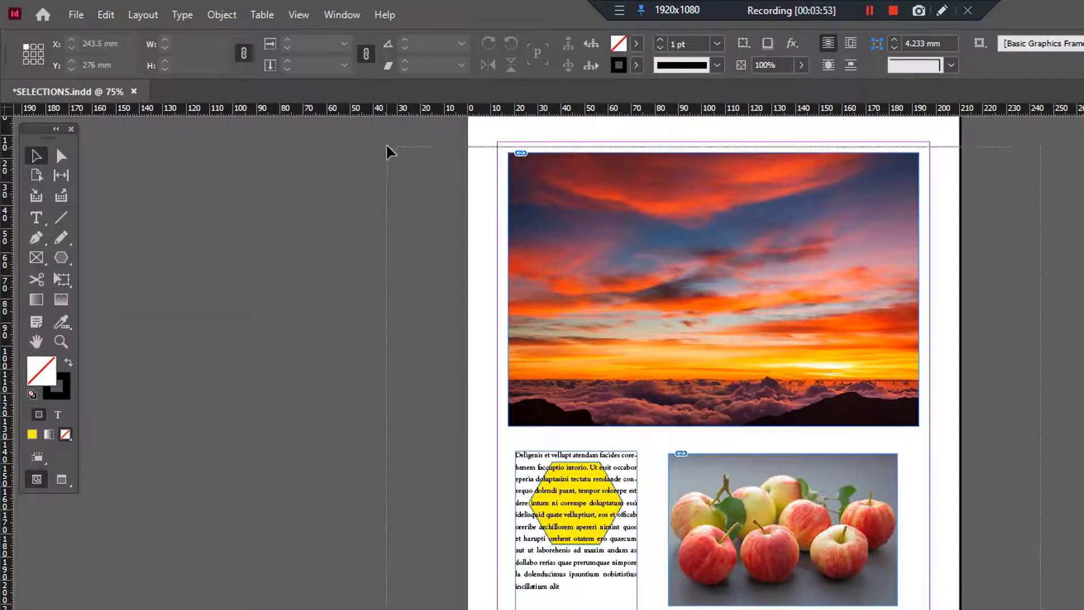
# Apply Select All and Deselect All to the page objects two more times
pyautogui.hotkey('ctrl', 'a')
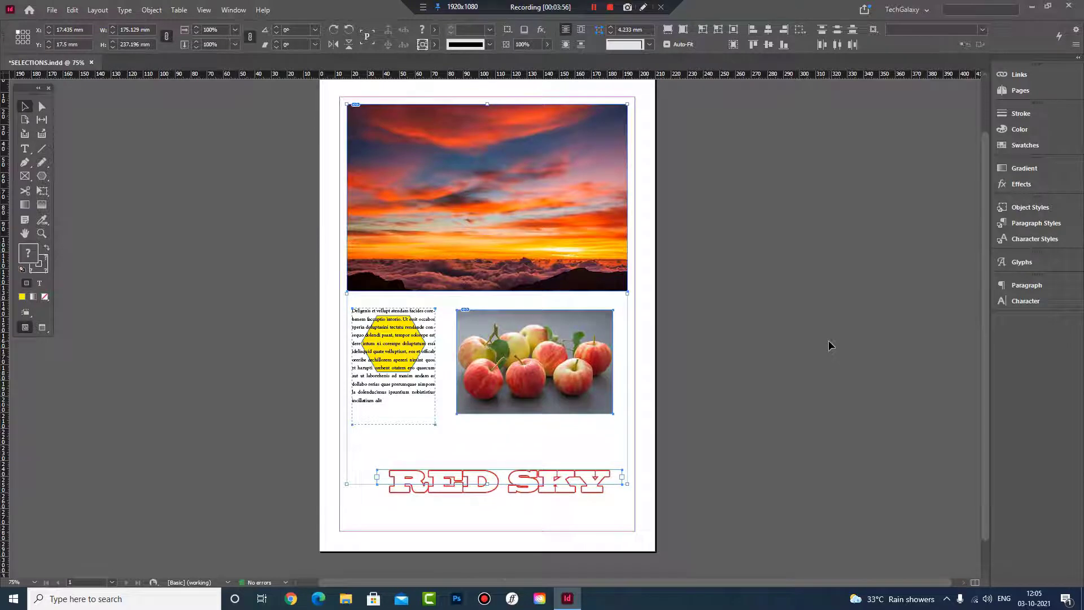
pyautogui.hotkey('ctrl', 'shift', 'a')
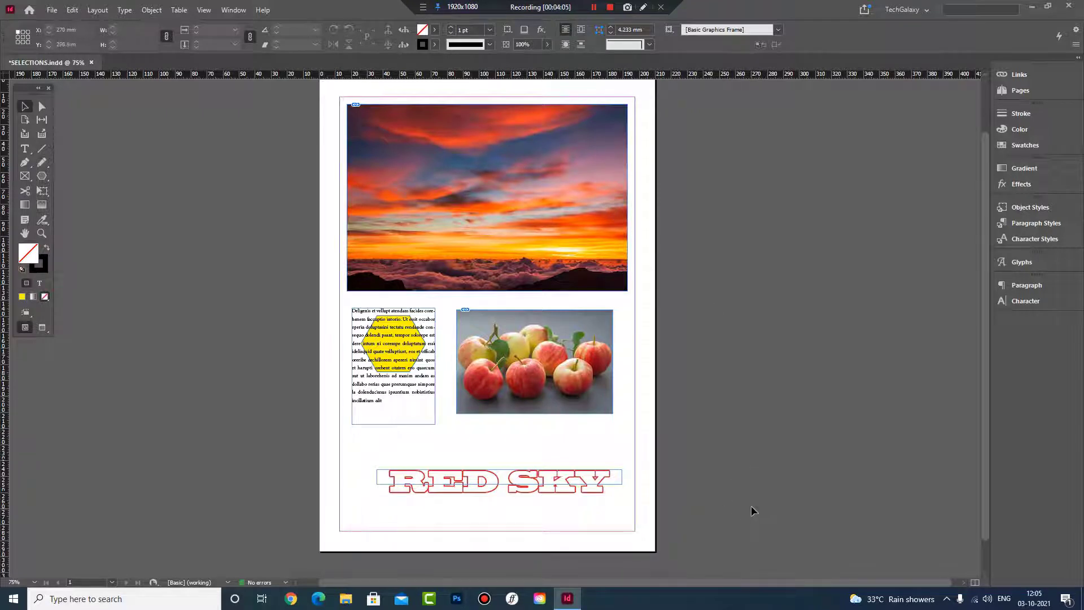
pyautogui.hotkey('ctrl', 'a')
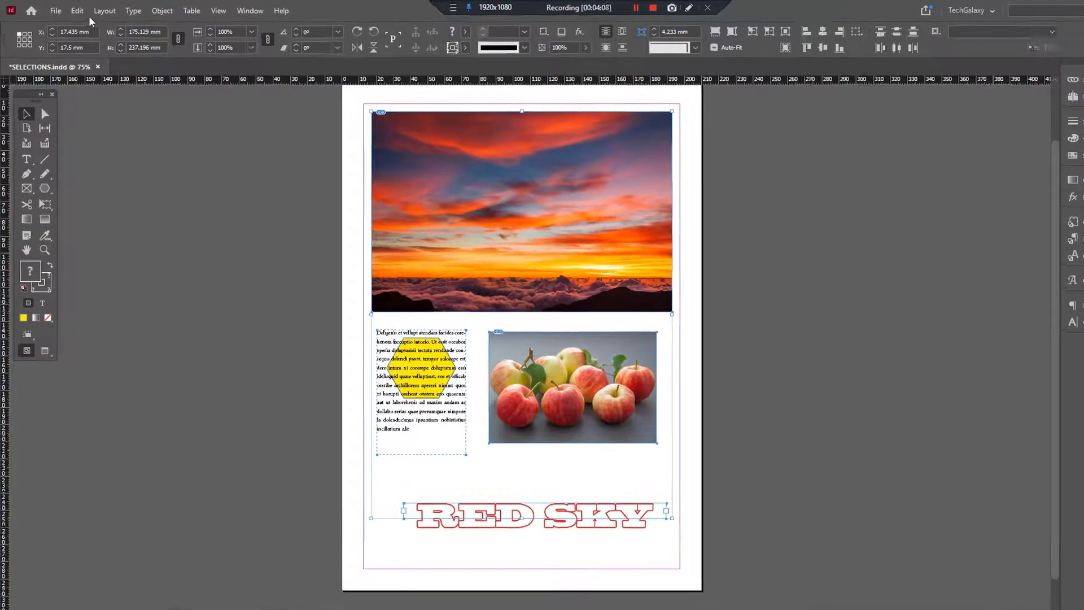
pyautogui.click(71, 9)
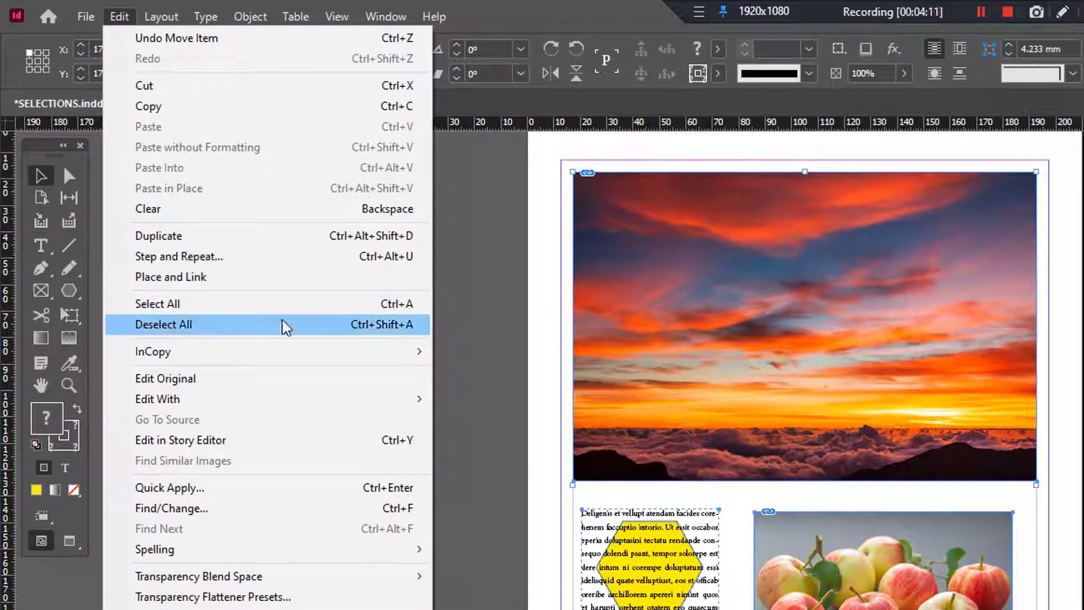
pyautogui.click(388, 336)
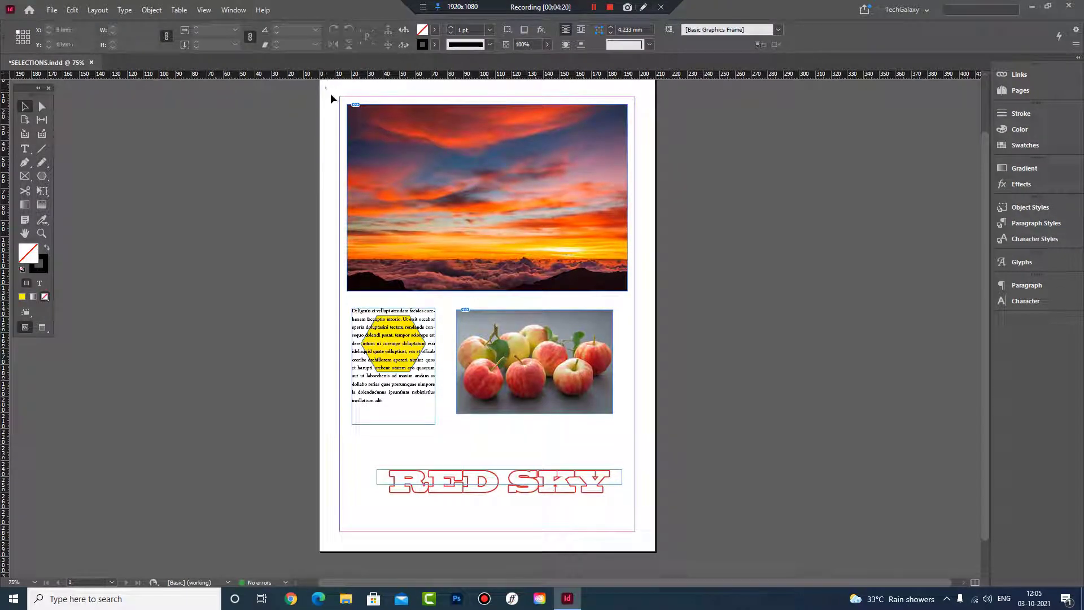
# Marquee-select all the objects on the page with the Selection tool
pyautogui.moveTo(576, 398); pyautogui.dragTo(645, 516)
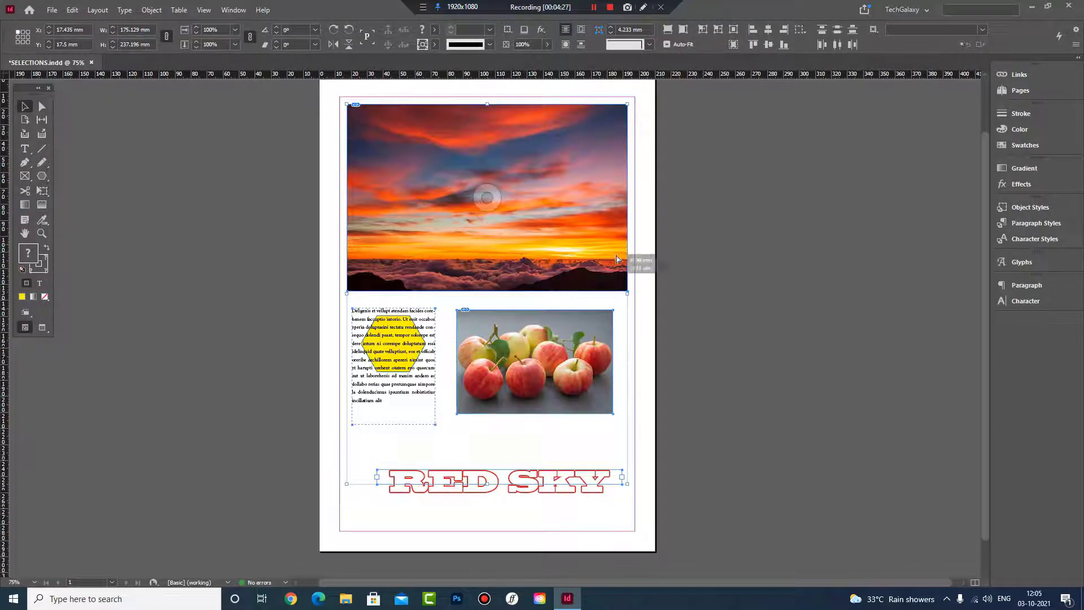
# Move all the selected objects together to about X 19.5 mm, Y 12.7 mm and clear the selection
pyautogui.moveTo(593, 219)
pyautogui.mouseDown()
pyautogui.moveTo(749, 233)
pyautogui.moveTo(571, 217)
pyautogui.mouseUp()
pyautogui.moveTo(403, 199)
pyautogui.mouseDown()
pyautogui.moveTo(411, 208)
pyautogui.moveTo(412, 195)
pyautogui.mouseUp()
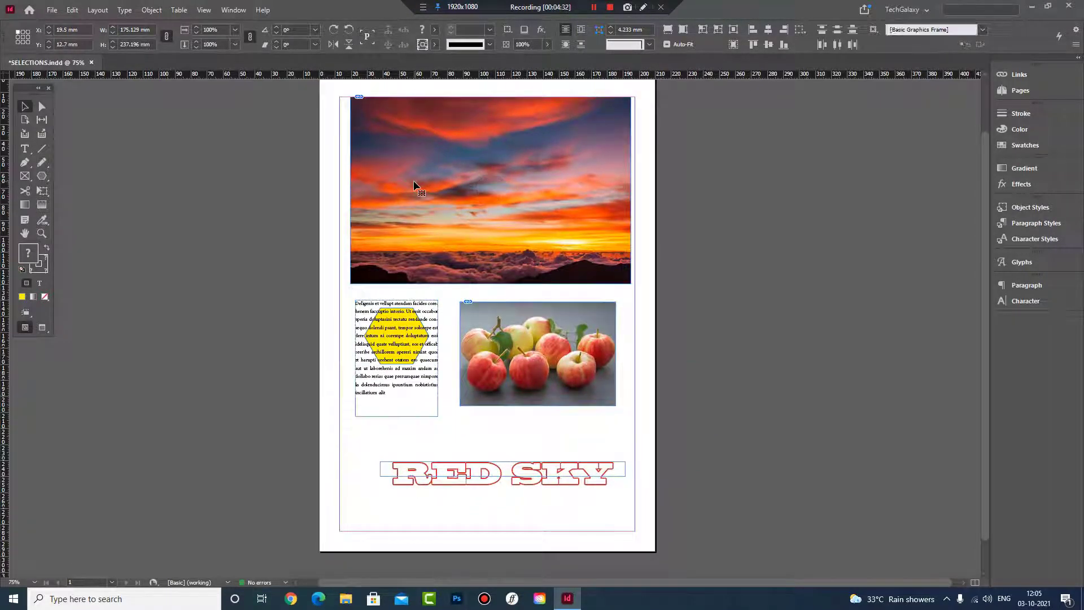
pyautogui.hotkey('ctrl', 'shift', 'a')
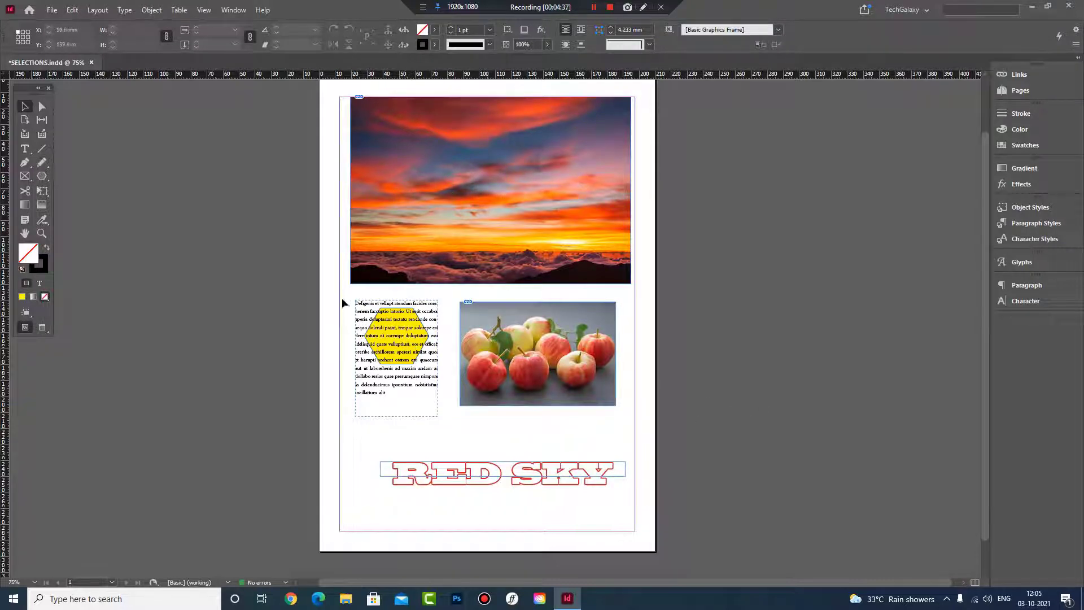
# Marquee-select the grouped text frame and yellow hexagon and move the group as one unit
pyautogui.moveTo(336, 283); pyautogui.dragTo(469, 435)
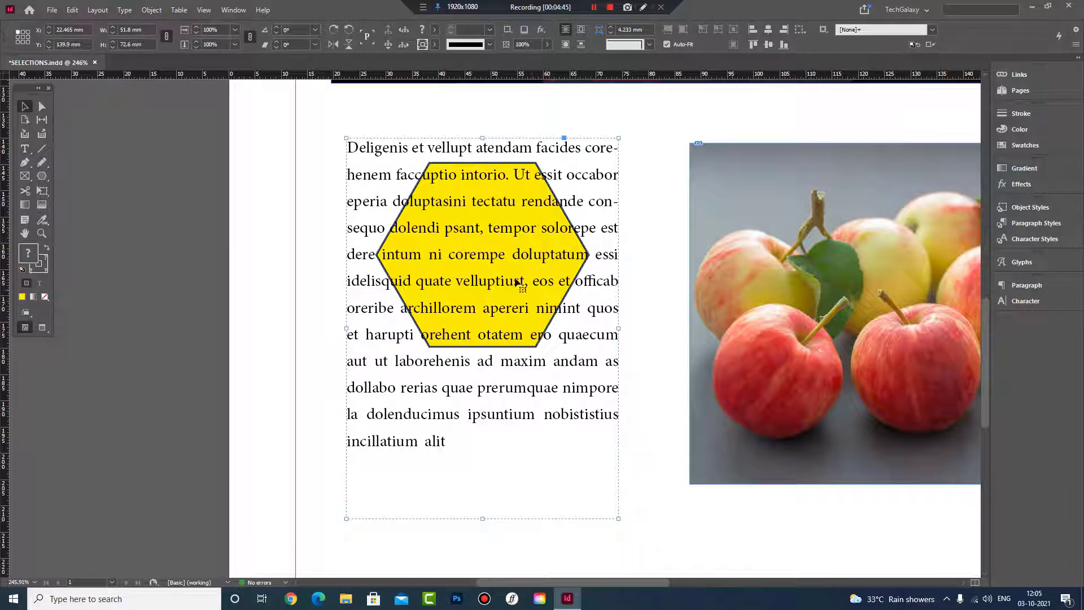
pyautogui.moveTo(517, 257); pyautogui.dragTo(487, 214)
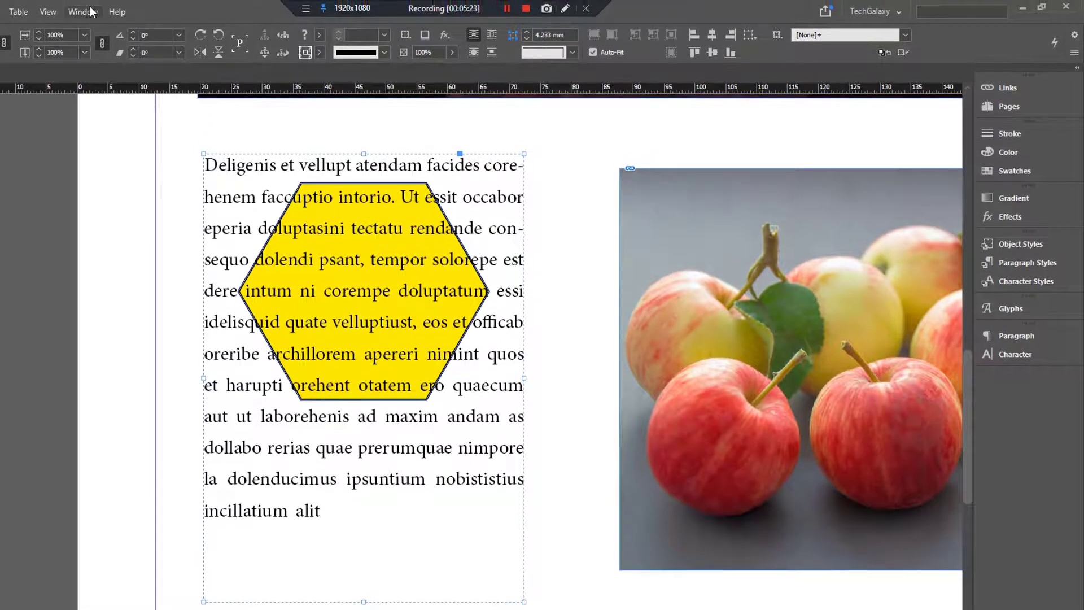
# Display the document's layer list, select the text-and-hexagon group on the page, and collapse and re-expand its entry in the list
pyautogui.click(90, 11)
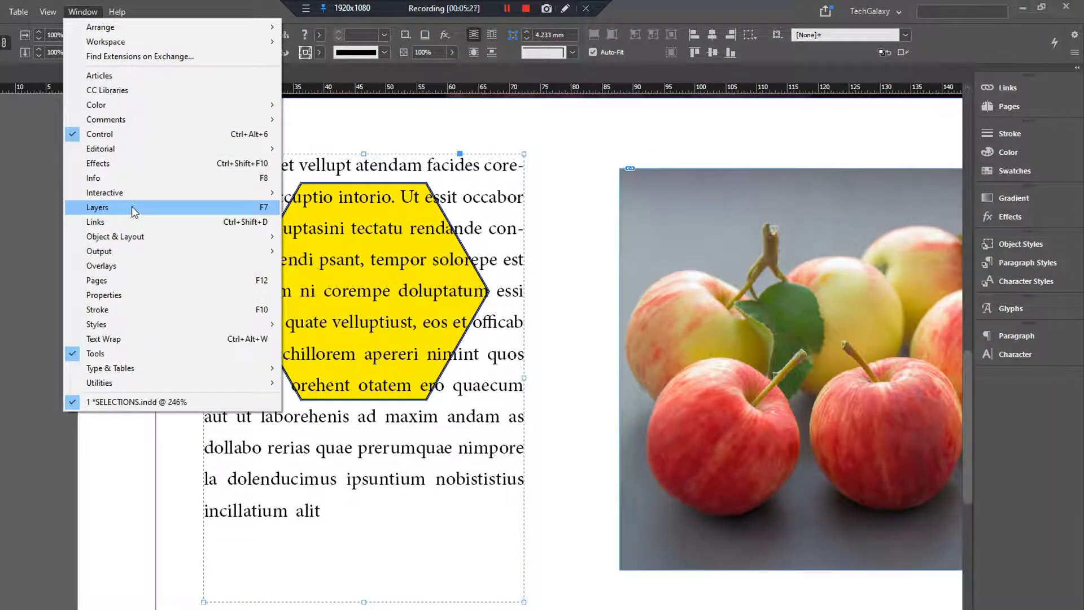
pyautogui.click(26, 232)
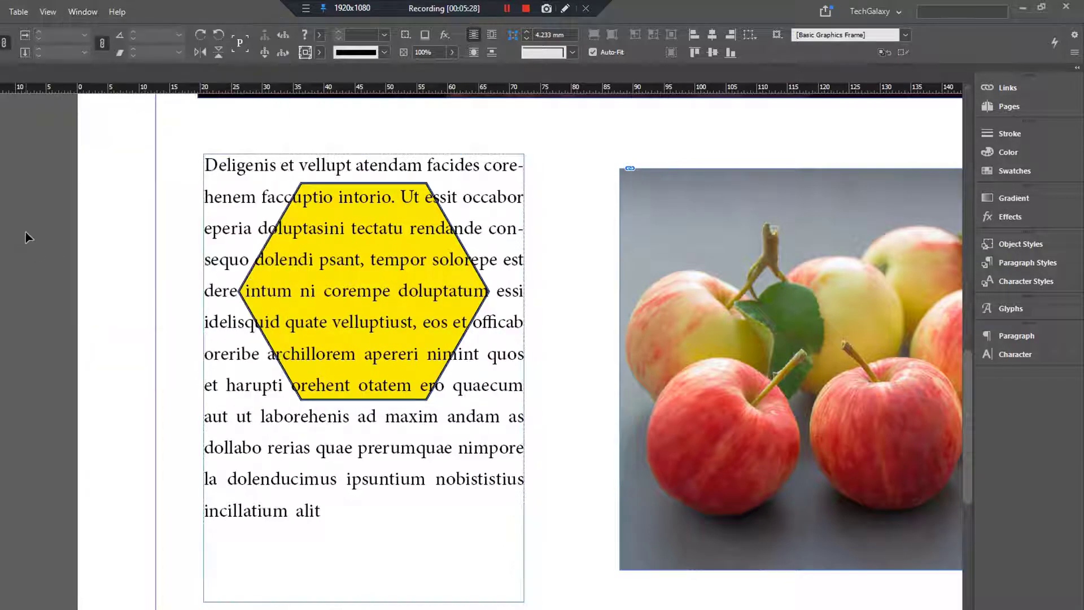
pyautogui.press('F7')
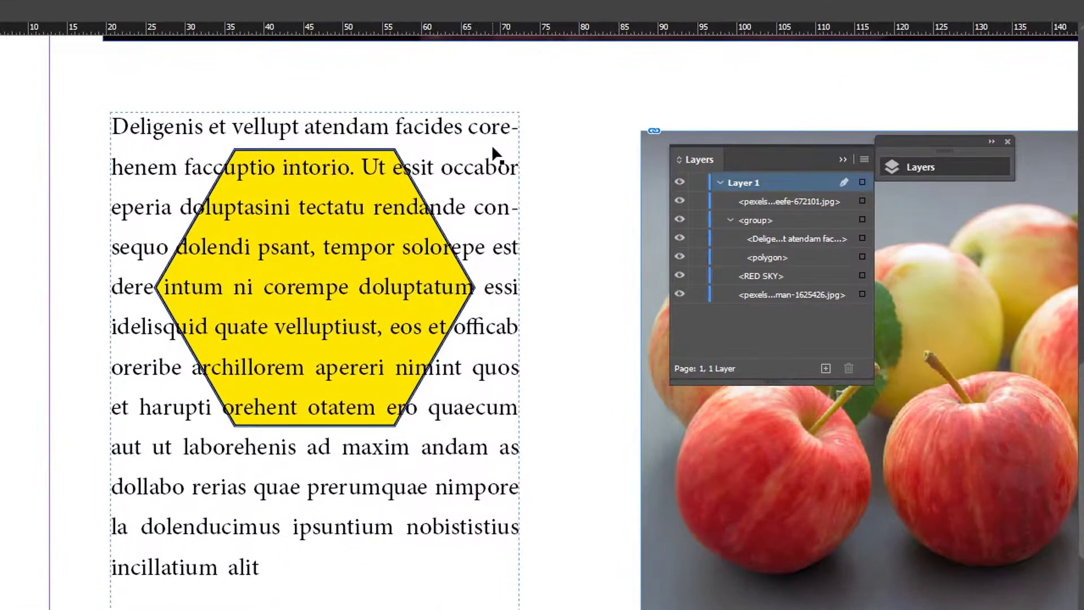
pyautogui.click(502, 178)
pyautogui.click(733, 219)
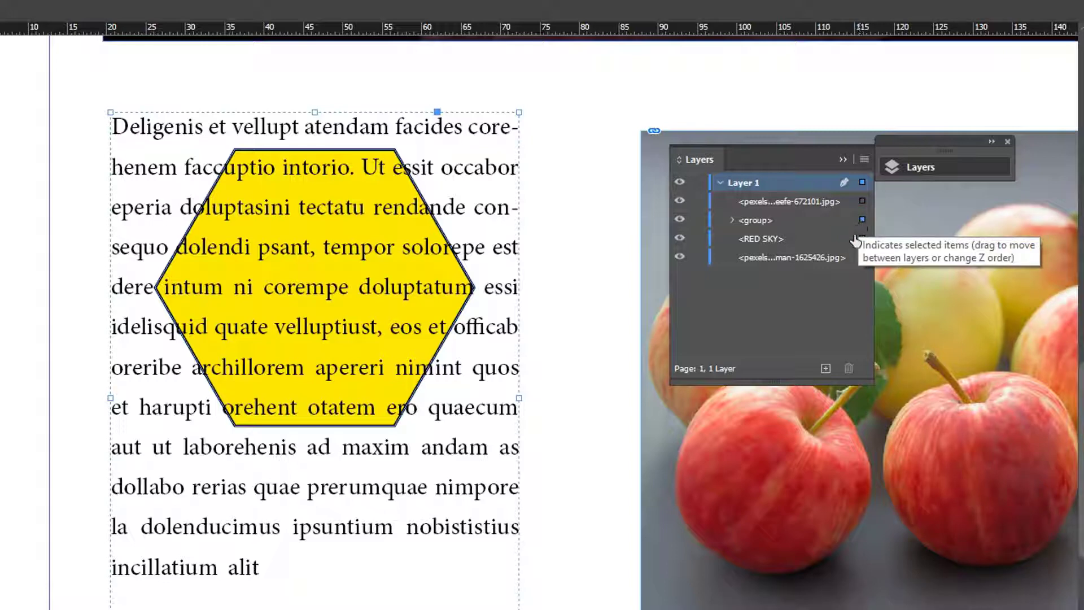
pyautogui.click(732, 220)
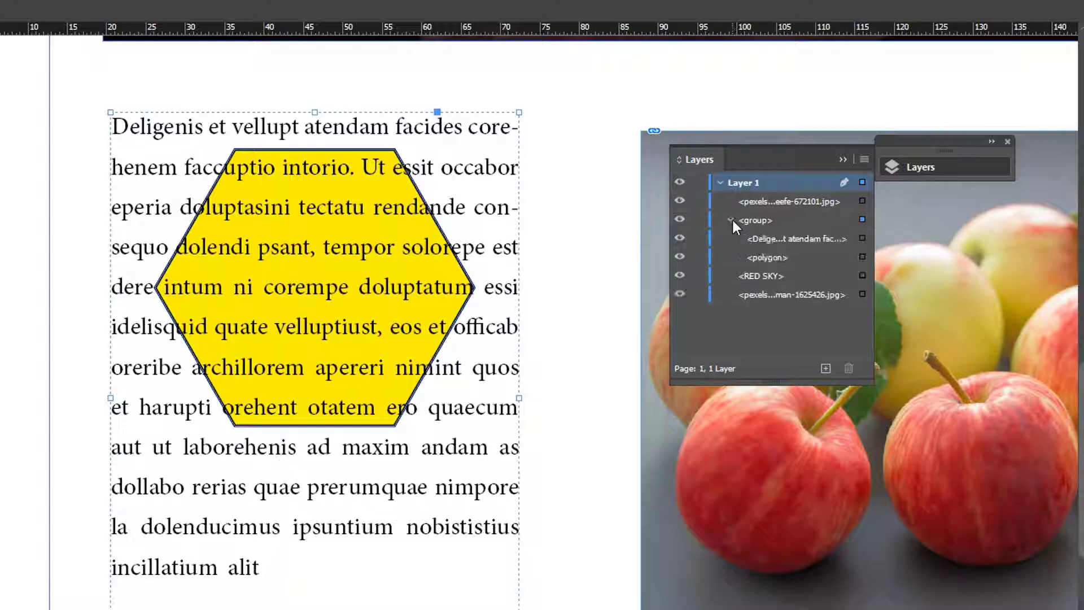
# Select only the polygon inside the group through its layer entry, move it down over the last text lines, and deselect it
pyautogui.click(781, 241)
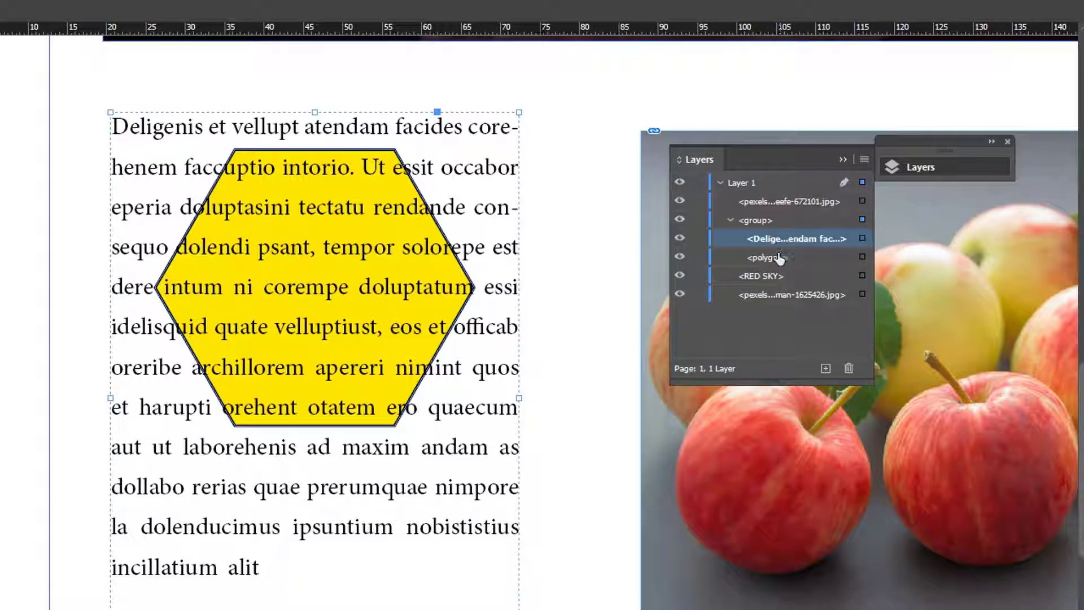
pyautogui.click(769, 261)
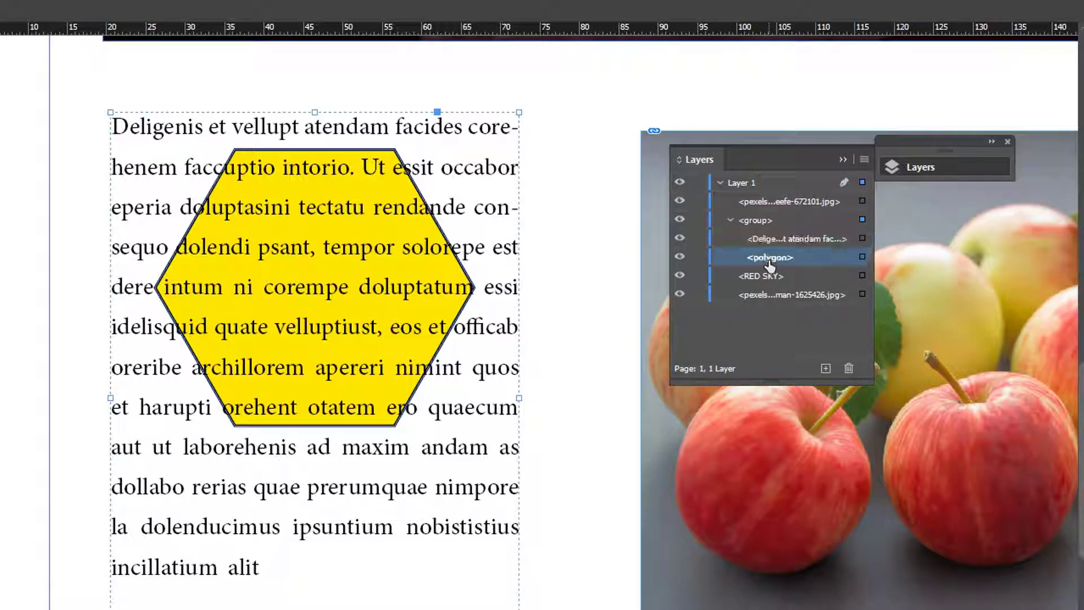
pyautogui.click(862, 258)
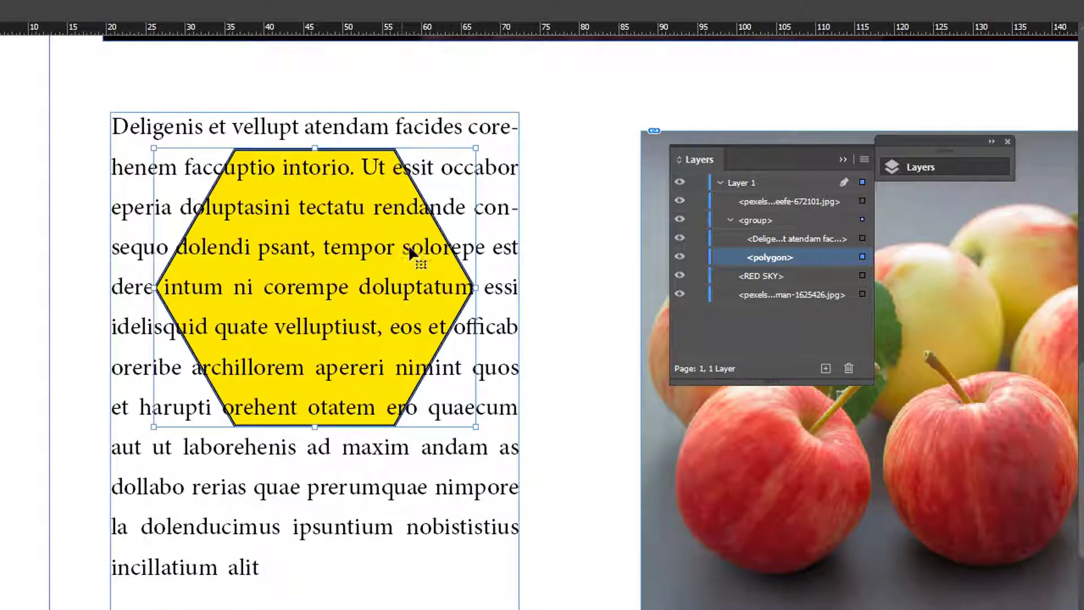
pyautogui.moveTo(394, 160); pyautogui.dragTo(353, 415)
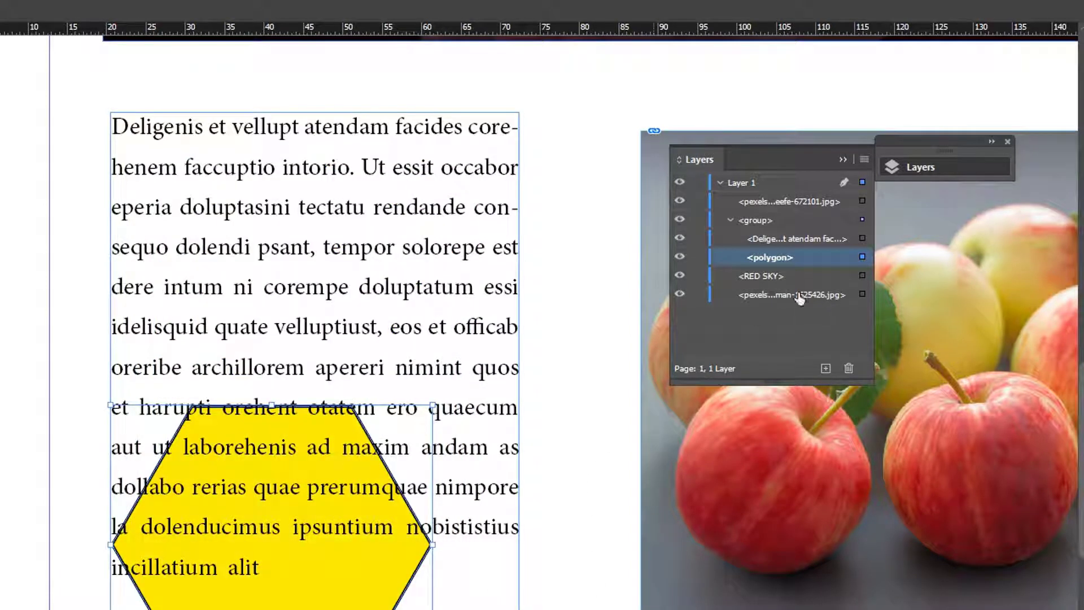
pyautogui.click(559, 239)
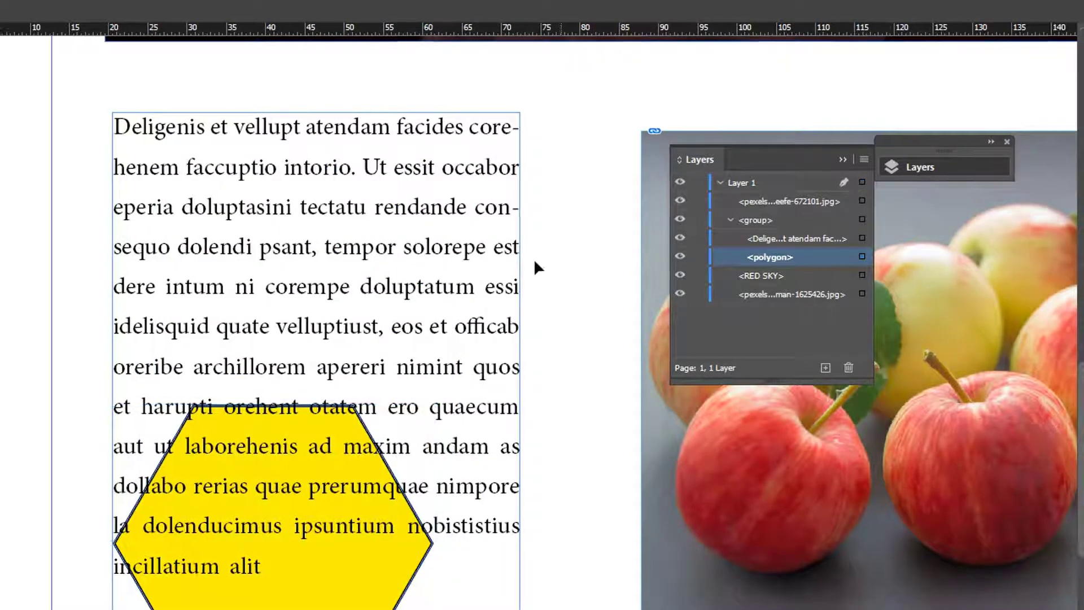
# Move the whole text-and-hexagon group around as one unit, ending at about X 19.5 mm, Y 135.9 mm
pyautogui.moveTo(415, 223); pyautogui.dragTo(350, 231)
pyautogui.moveTo(480, 243); pyautogui.dragTo(575, 229)
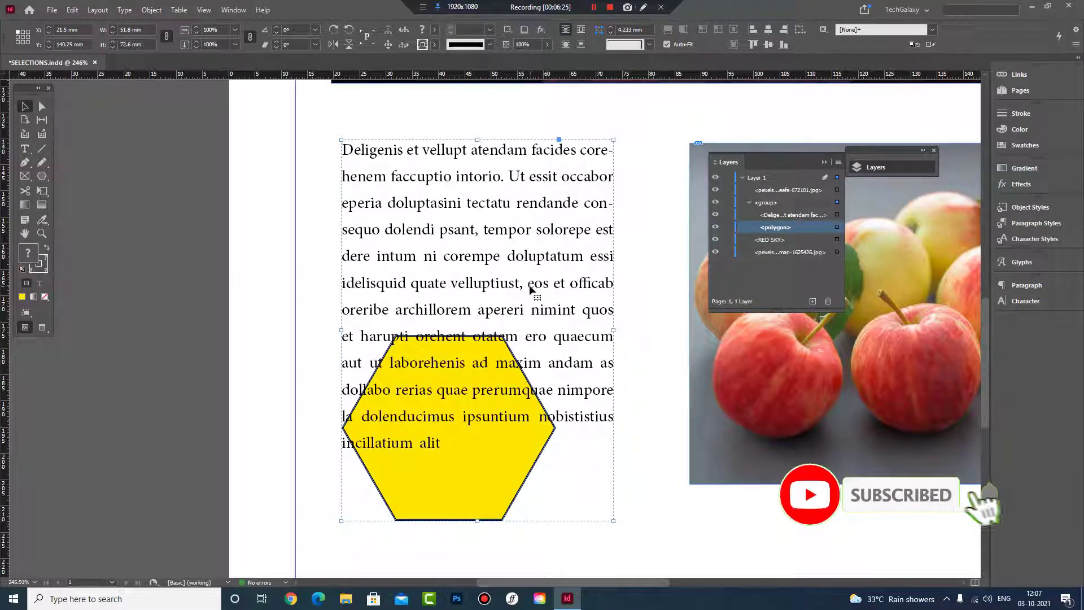
pyautogui.moveTo(532, 305); pyautogui.dragTo(522, 282)
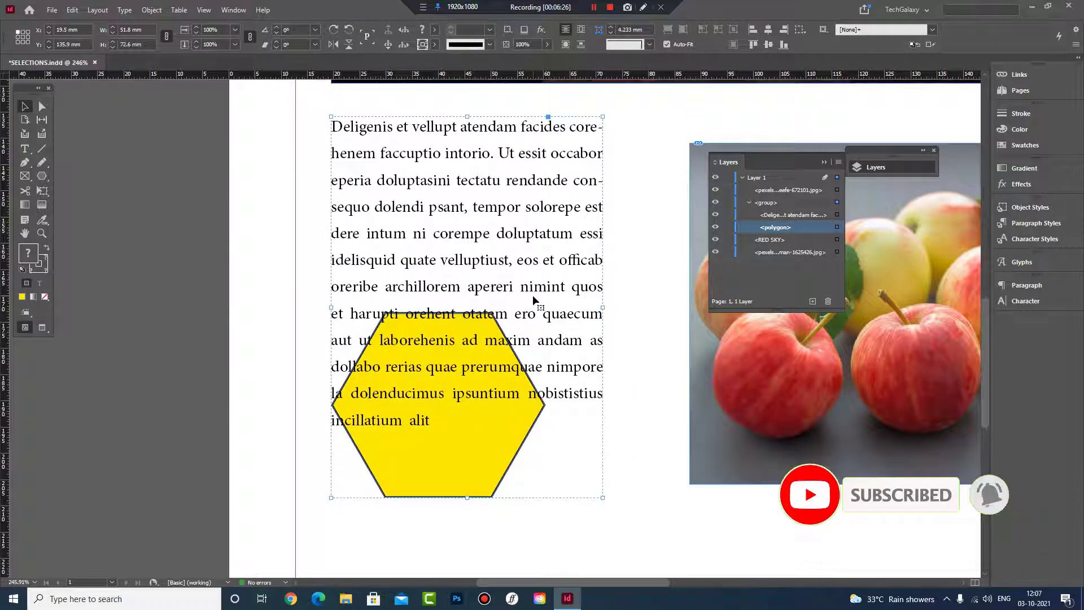
# At 125% zoom, select the apple photo frame and move it to about X 86.25 mm, Y 138 mm
pyautogui.keyDown('ctrl'); pyautogui.keyDown('alt'); pyautogui.click(496, 258); pyautogui.keyUp('alt'); pyautogui.keyUp('ctrl')
pyautogui.keyDown('ctrl'); pyautogui.keyDown('alt'); pyautogui.click(496, 257); pyautogui.keyUp('alt'); pyautogui.keyUp('ctrl')
pyautogui.keyDown('ctrl'); pyautogui.keyDown('alt'); pyautogui.click(495, 255); pyautogui.keyUp('alt'); pyautogui.keyUp('ctrl')
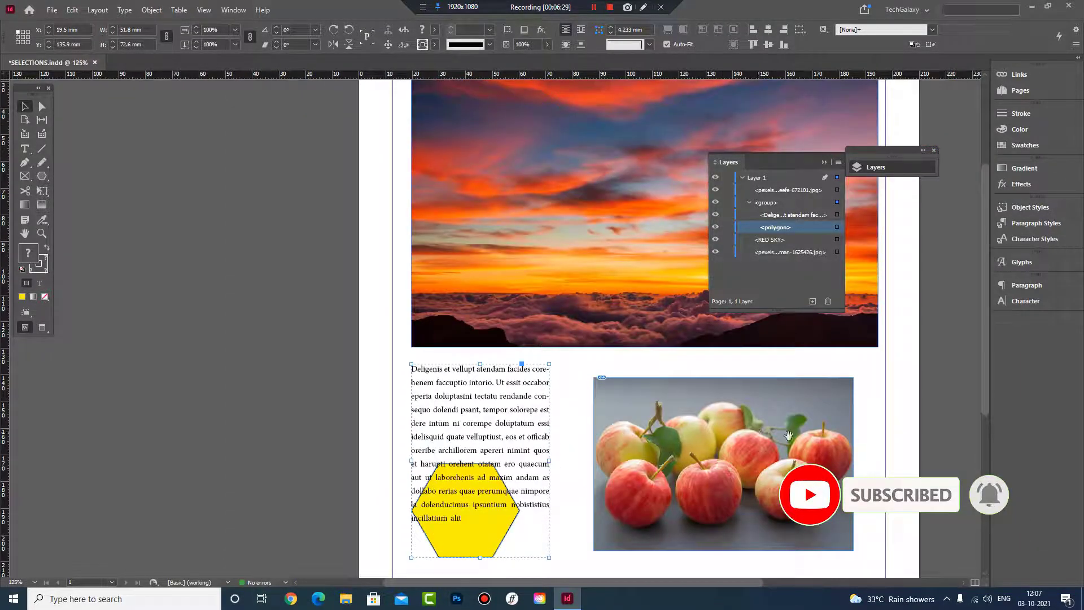
pyautogui.moveTo(789, 440); pyautogui.dragTo(554, 327)
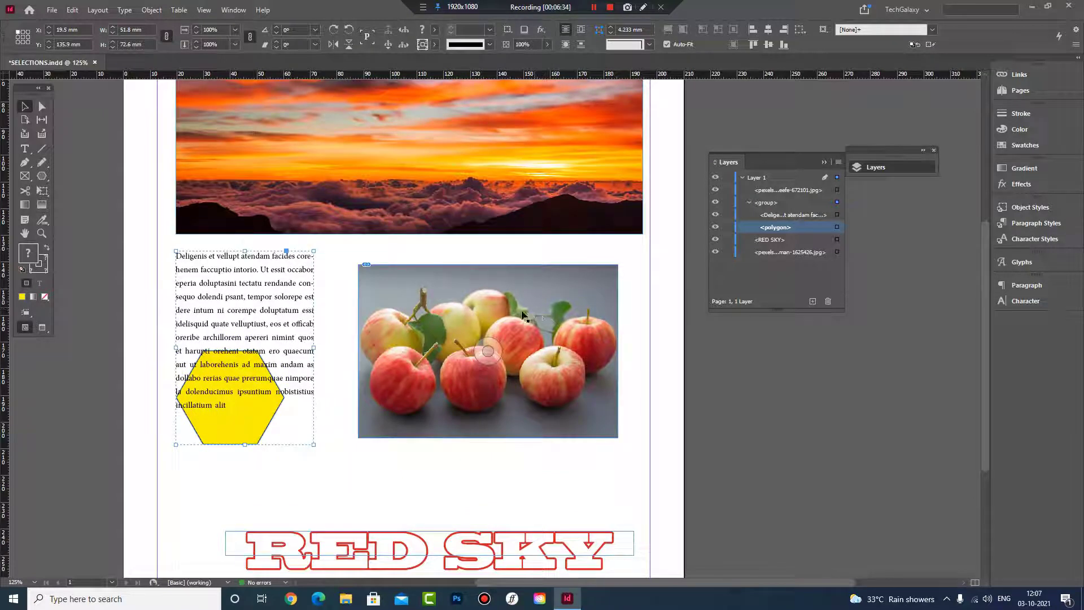
pyautogui.click(340, 253)
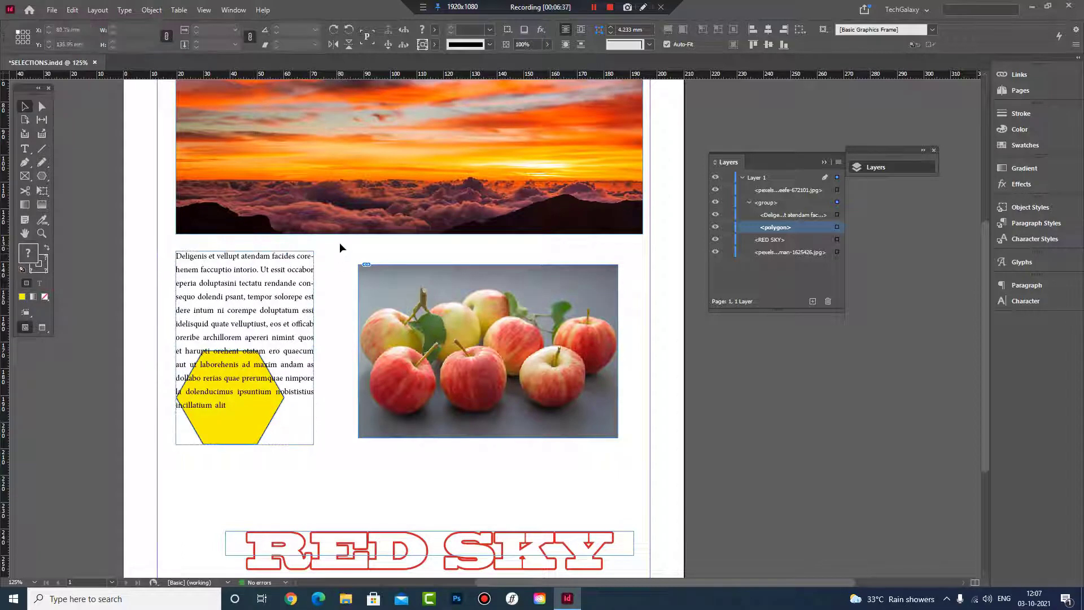
pyautogui.click(488, 351)
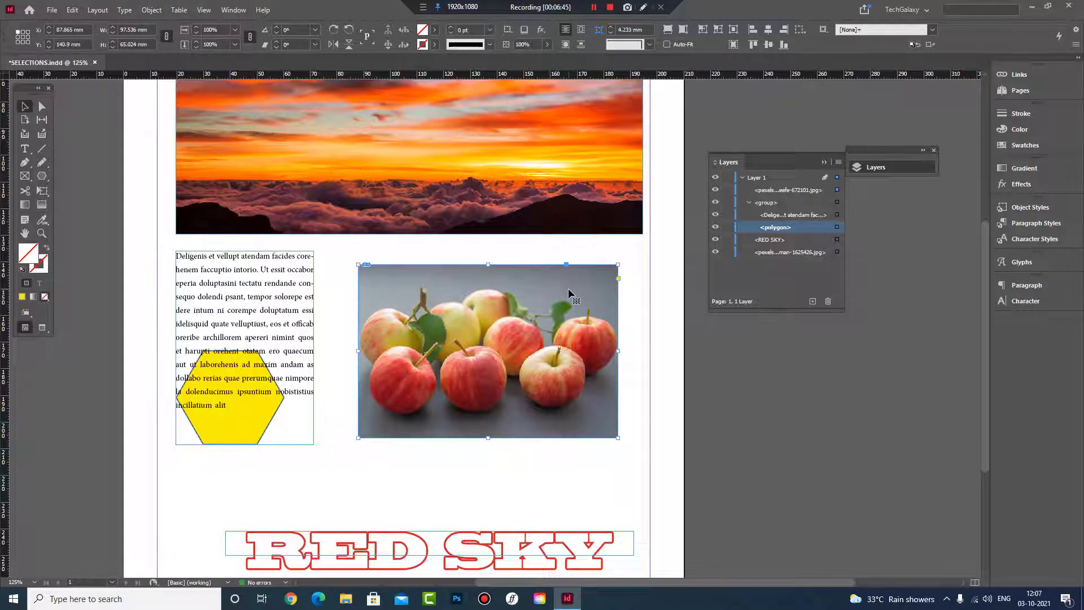
pyautogui.moveTo(568, 288)
pyautogui.mouseDown()
pyautogui.moveTo(589, 302)
pyautogui.moveTo(556, 295)
pyautogui.mouseUp()
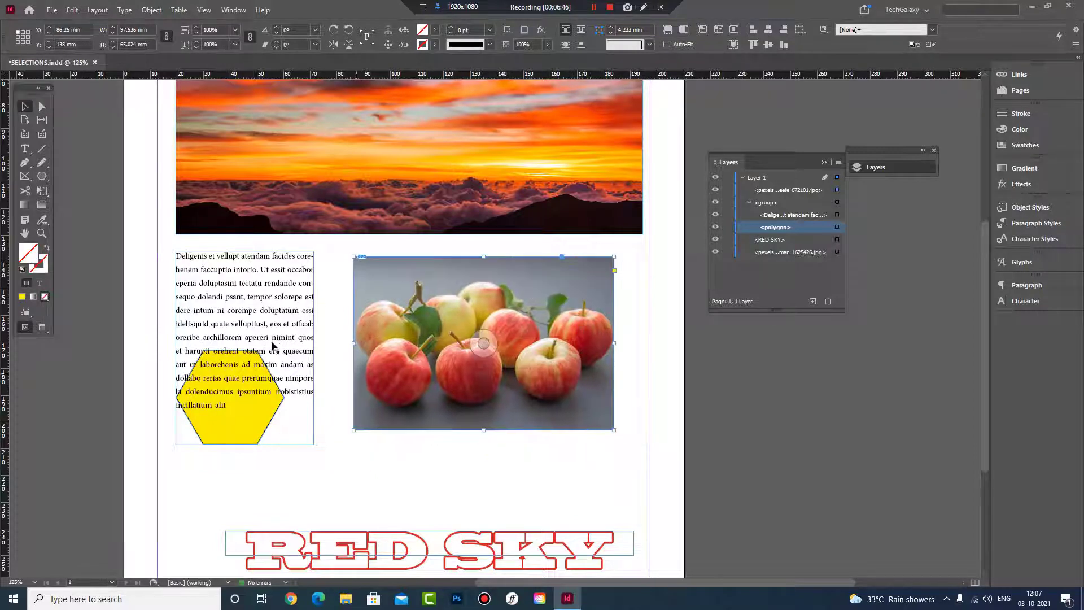
# Select the text frame inside the group on its own, deselect it, and select the whole group
pyautogui.click(294, 284)
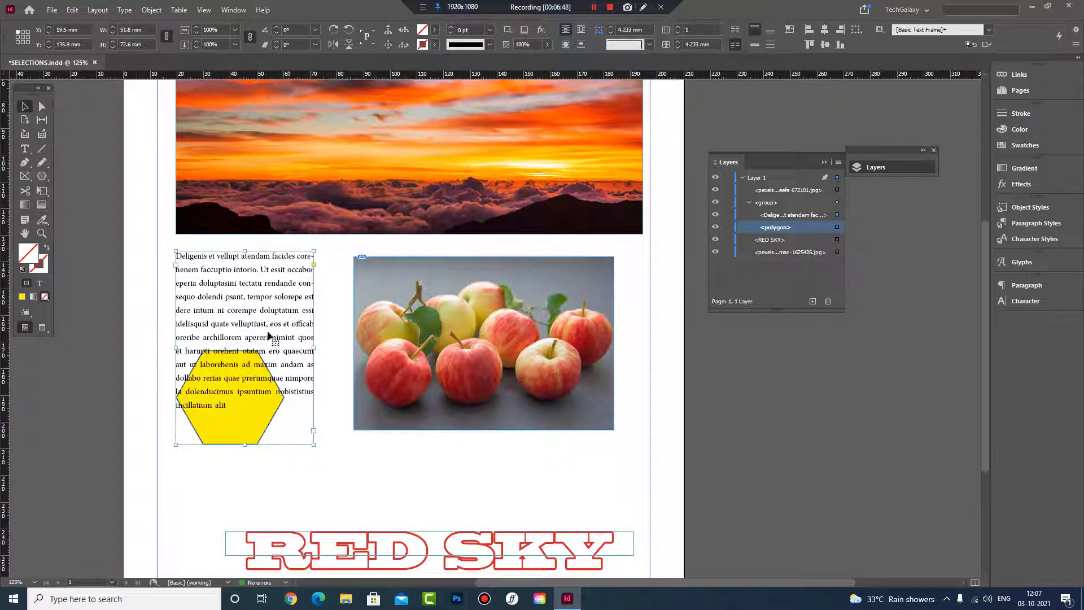
pyautogui.click(271, 428)
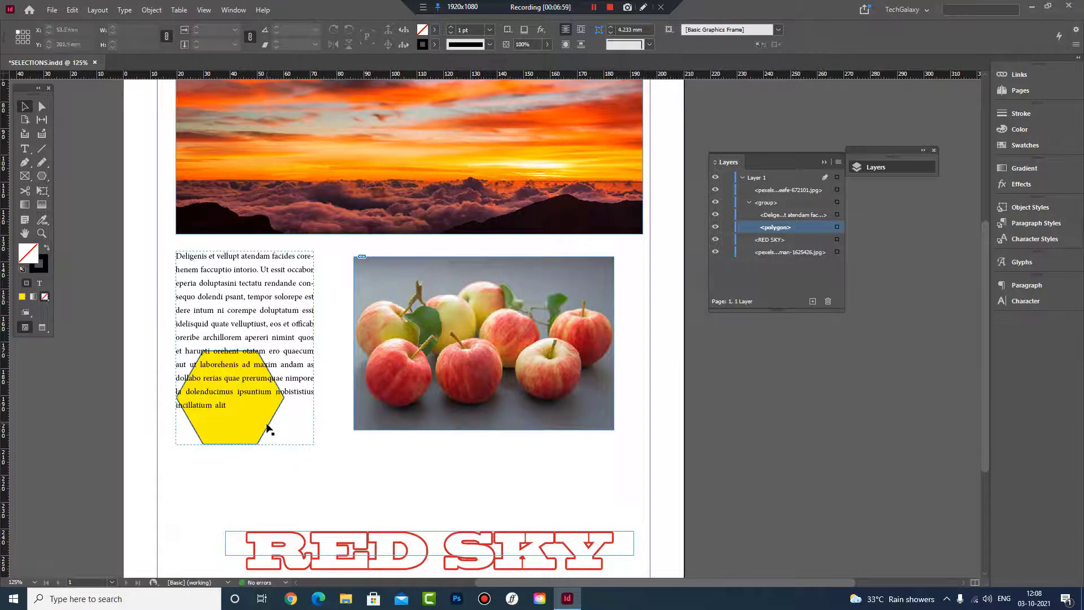
pyautogui.click(269, 429)
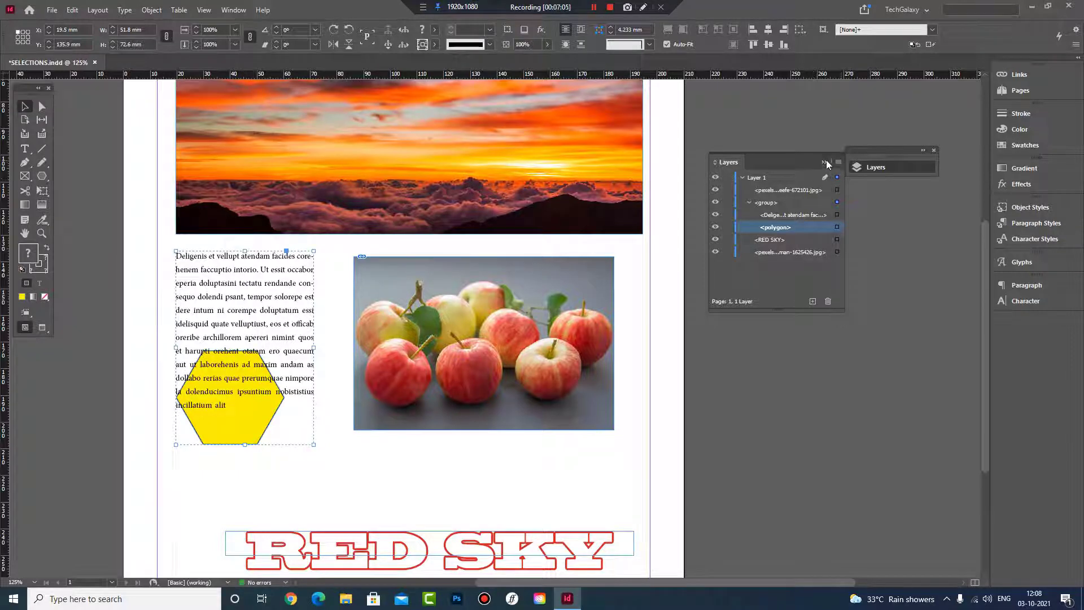
# Select the polygon through its layer entry in the group and move it below the apple photo, to about X 70.5 mm, Y 204.256 mm
pyautogui.click(749, 203)
pyautogui.click(750, 202)
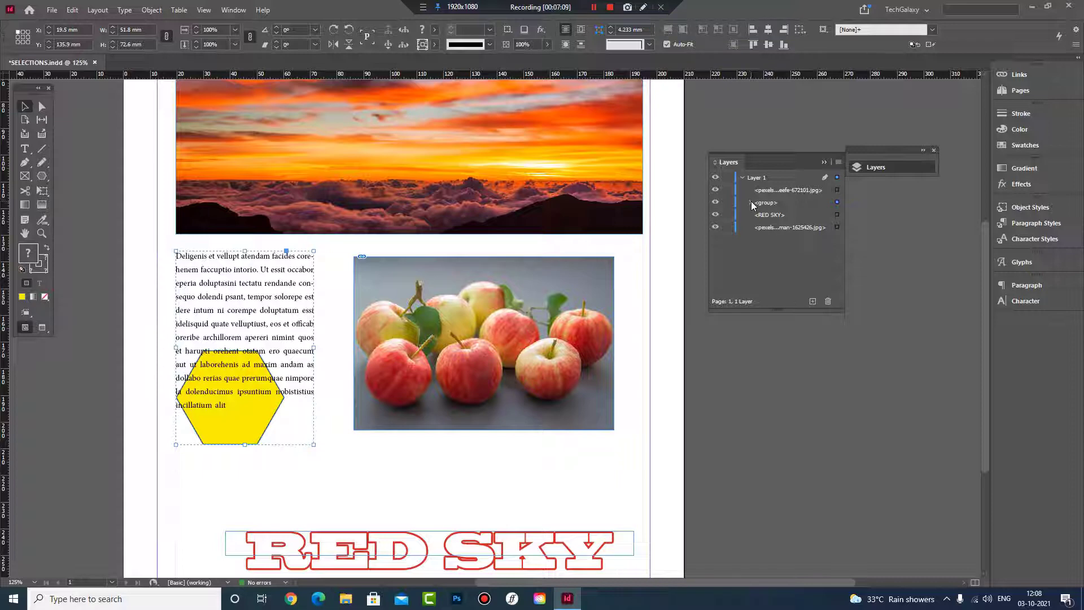
pyautogui.click(760, 227)
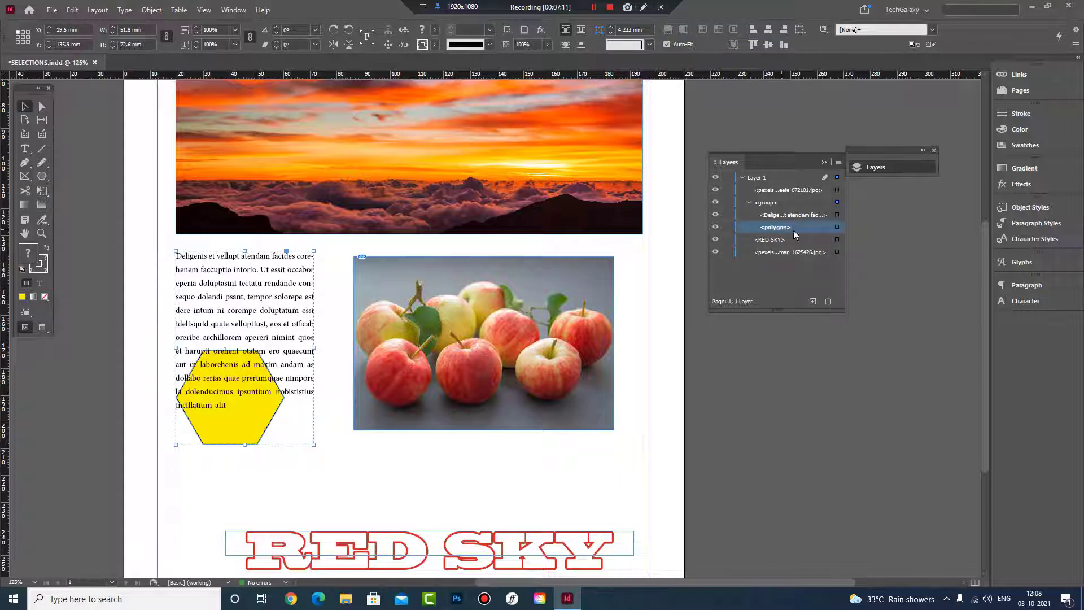
pyautogui.click(837, 227)
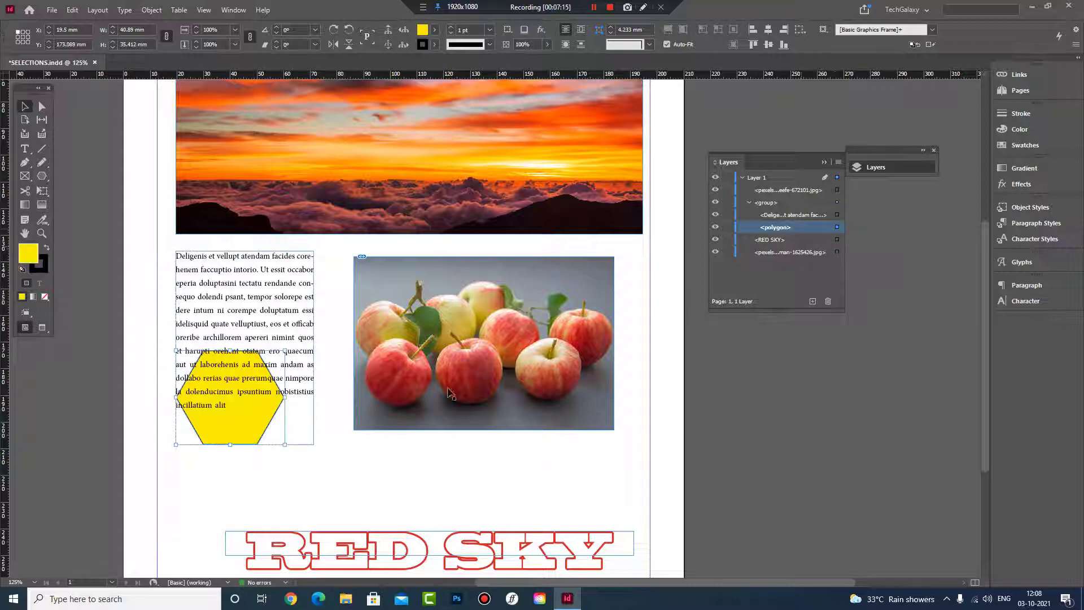
pyautogui.moveTo(261, 424); pyautogui.dragTo(341, 478)
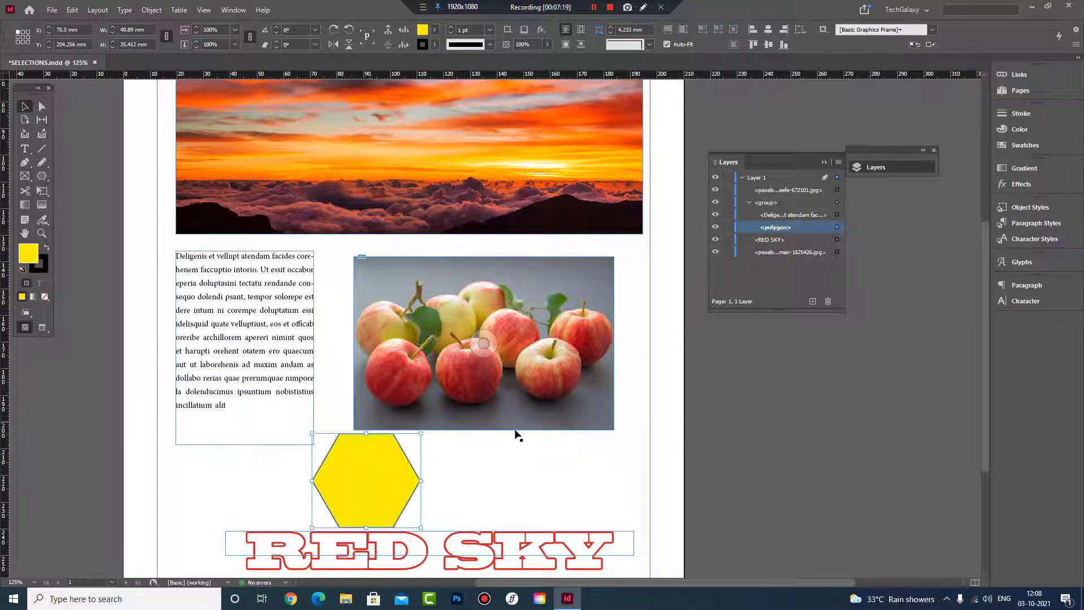
# Deselect the polygon and move the text frame and hexagon together as a group to about X 7.75 mm, Y 134 mm
pyautogui.click(533, 478)
pyautogui.moveTo(293, 394); pyautogui.dragTo(244, 353)
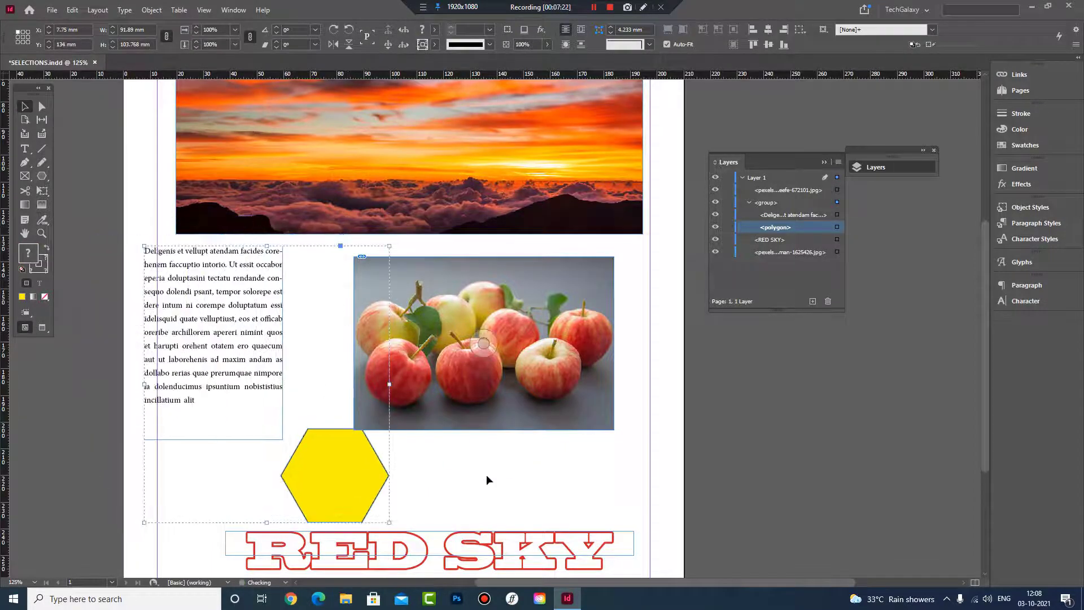
# Move the RED SKY text frame down closer to the page's bottom margin and deselect it
pyautogui.scroll(-3, 515, 455)
pyautogui.click(526, 394)
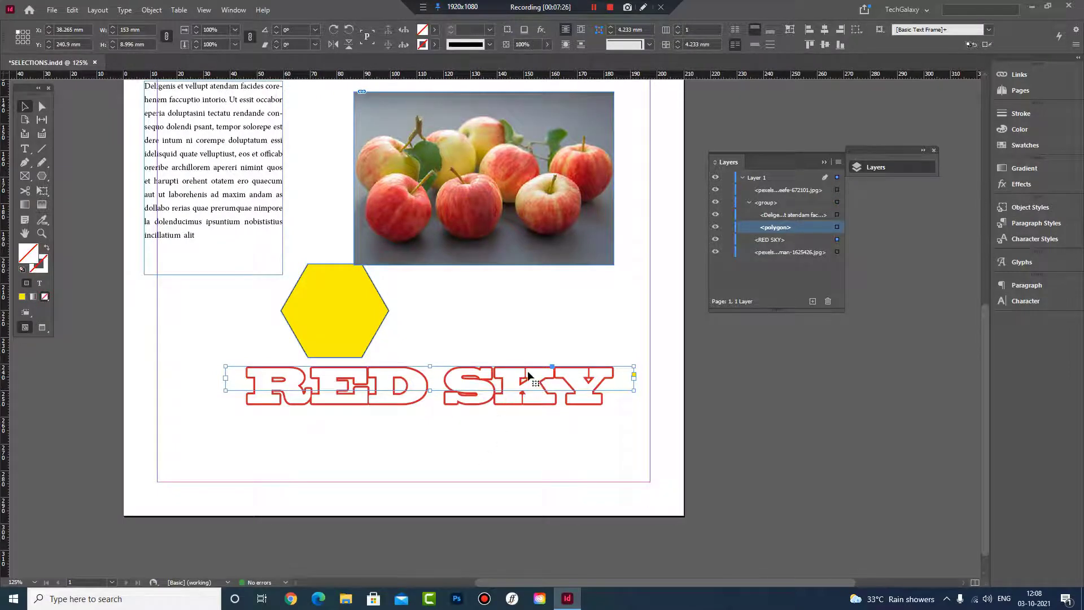
pyautogui.moveTo(518, 386); pyautogui.dragTo(496, 424)
pyautogui.click(789, 446)
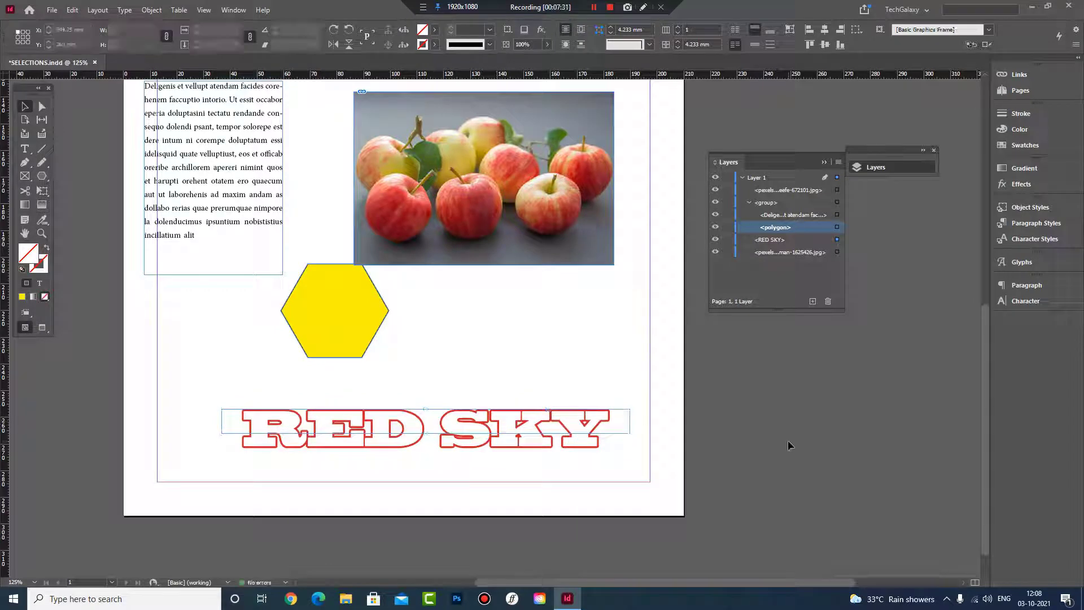